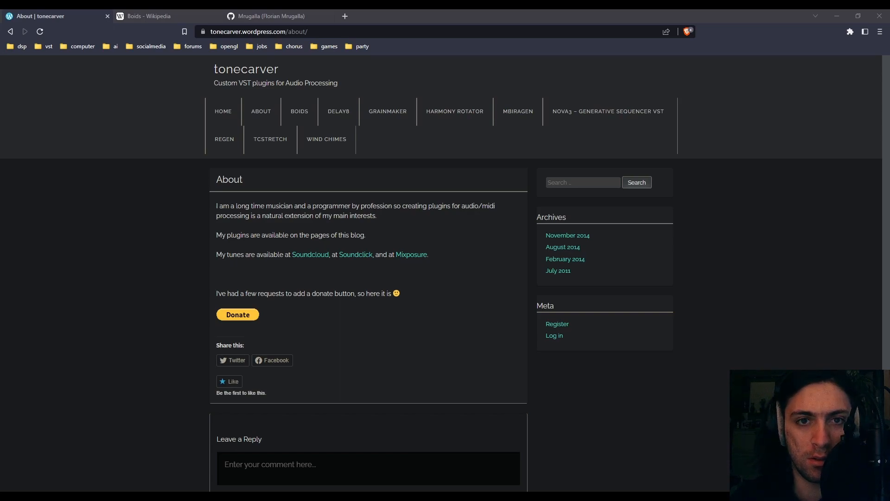
- Look over the tonecarver About page, including its archive links and list of plugin pages
{"action": "scroll", "coordinate": [264, 469], "scroll_direction": "down", "scroll_amount": 2}
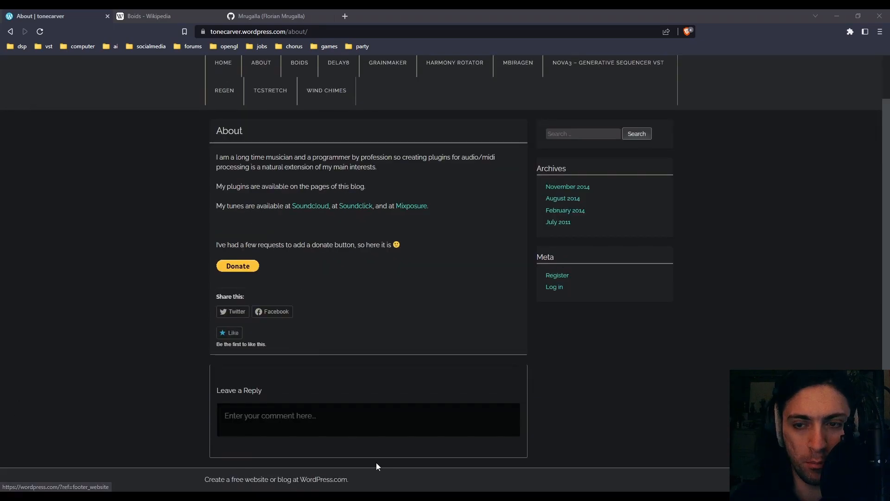
{"action": "left_click_drag", "start_coordinate": [540, 185], "coordinate": [601, 226]}
{"action": "left_click", "coordinate": [598, 230]}
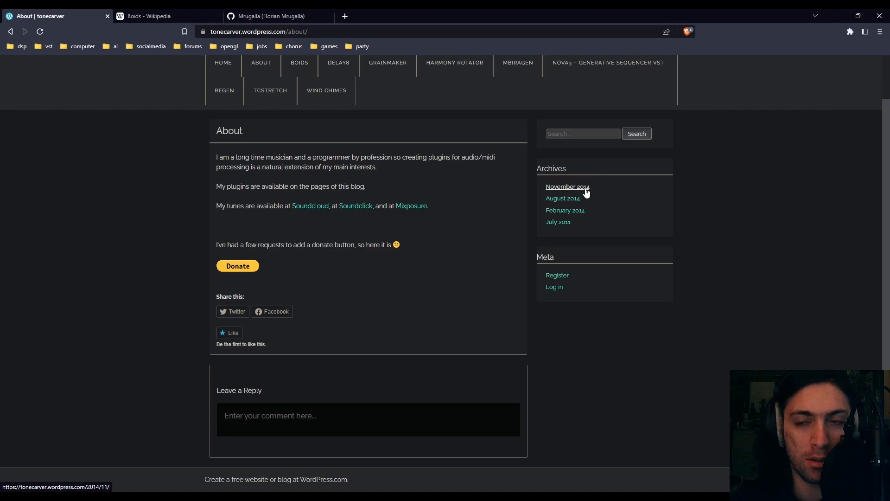
{"action": "scroll", "coordinate": [586, 193], "scroll_direction": "up", "scroll_amount": 1}
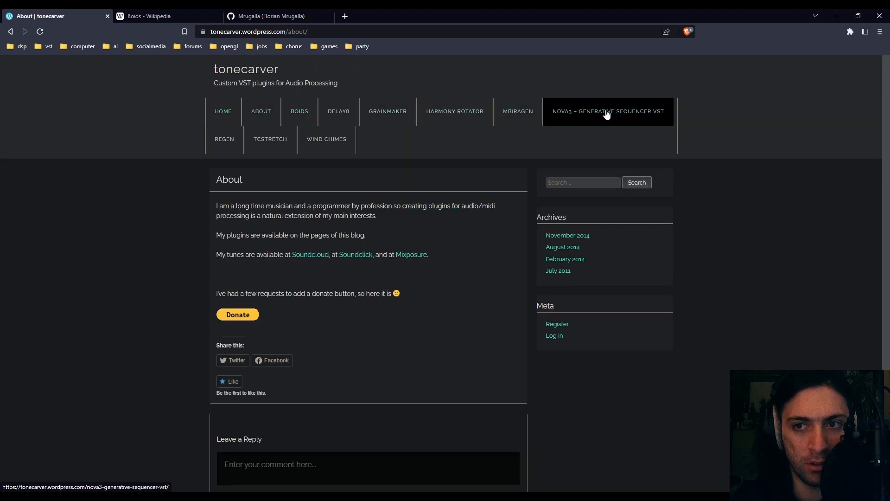
- Try to download Delay8_v1_4.zip from the Delay8 plugin page, and return to that page
{"action": "left_click", "coordinate": [346, 119]}
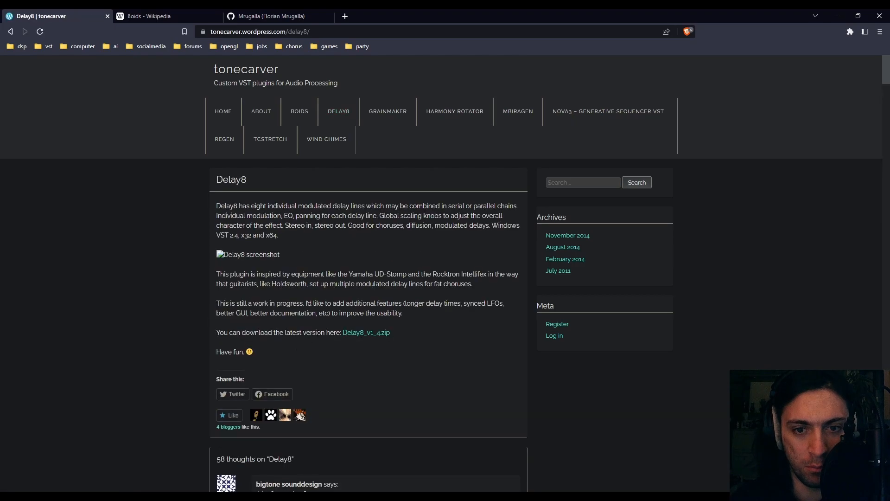
{"action": "left_click", "coordinate": [369, 333]}
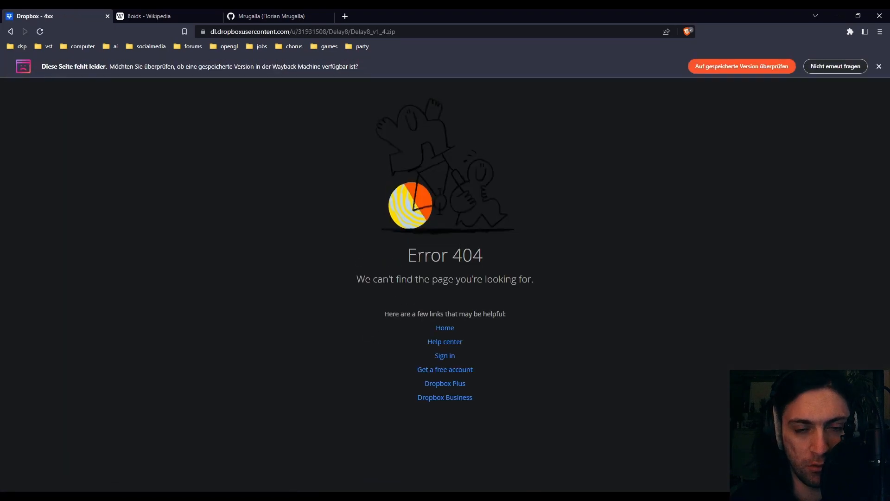
{"action": "left_click", "coordinate": [9, 31]}
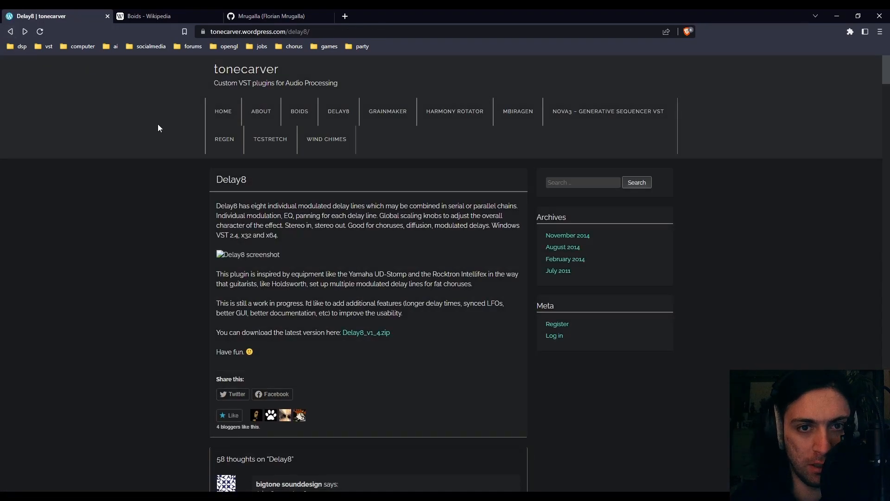
- Download tcStretch_05e.zip from the tcStretch plugin page and delete tcStretch_32.dll from the archive
{"action": "left_click", "coordinate": [283, 142]}
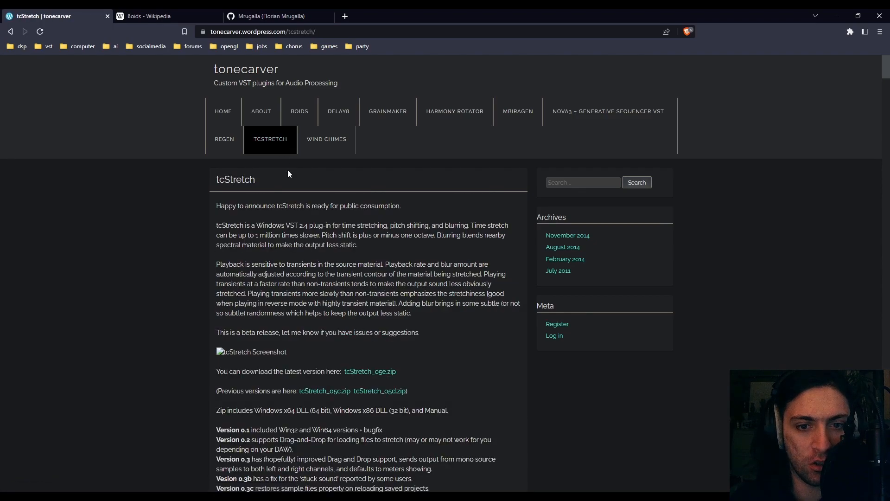
{"action": "left_click", "coordinate": [374, 371]}
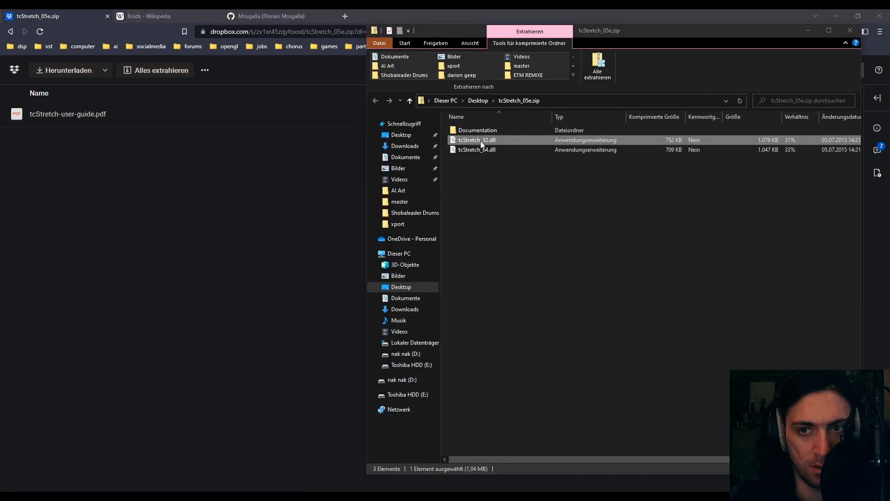
{"action": "key", "text": "Delete"}
{"action": "left_click", "coordinate": [482, 292]}
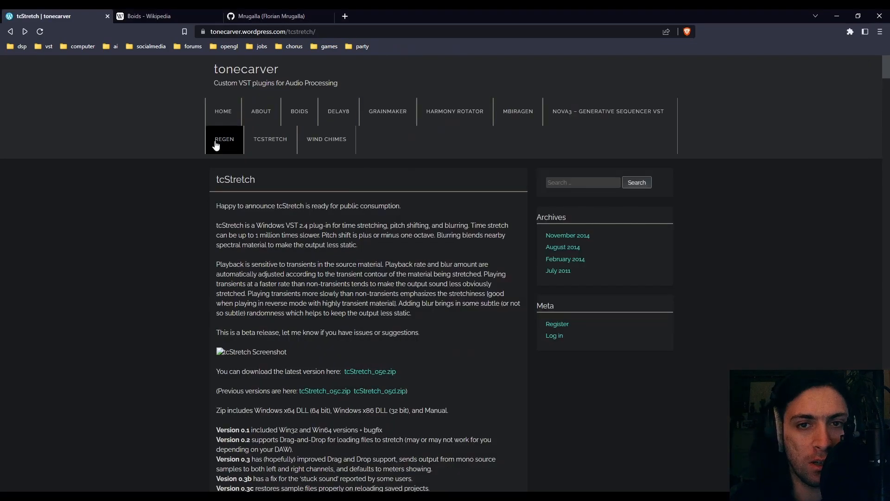
- Open the Boids plugin page on the tonecarver site and read its description
{"action": "left_click", "coordinate": [305, 112]}
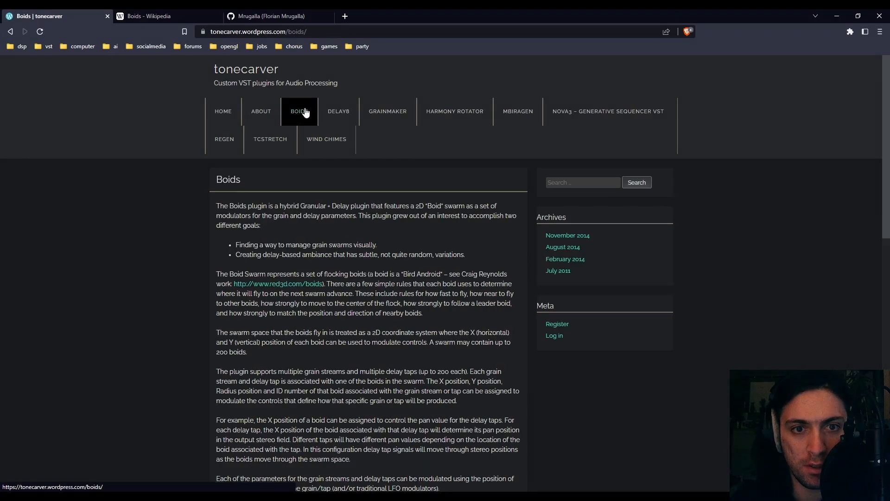
{"action": "left_click_drag", "start_coordinate": [213, 180], "coordinate": [274, 185]}
{"action": "left_click", "coordinate": [294, 208]}
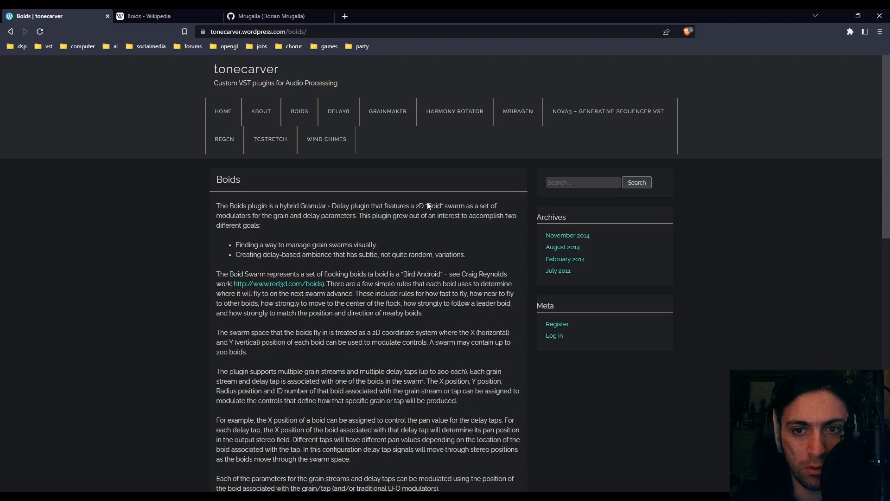
- Open the Wikipedia article on Boids and play its OpenGL example video
{"action": "left_click", "coordinate": [167, 16]}
{"action": "scroll", "coordinate": [610, 268], "scroll_direction": "up", "scroll_amount": 15}
{"action": "left_click", "coordinate": [610, 268]}
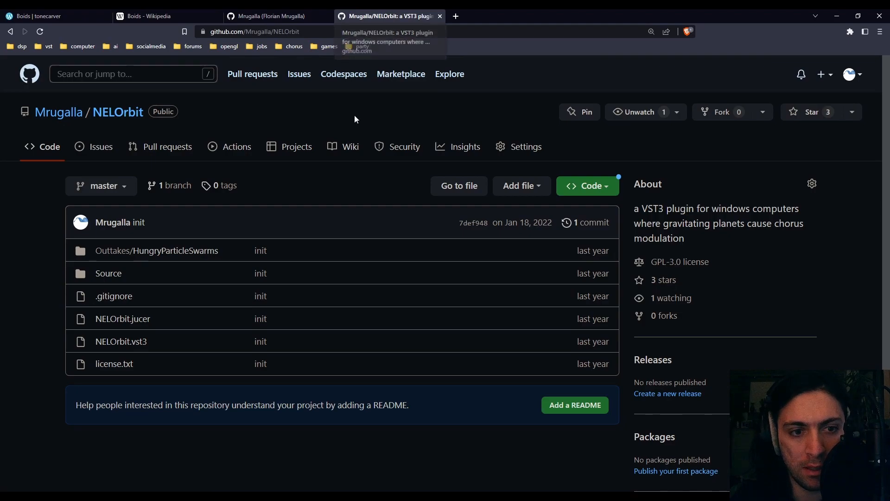
- Examine the NELOrbit repository on GitHub, revisit the Boids example video, and return to the tonecarver Boids page
{"action": "scroll", "coordinate": [258, 283], "scroll_direction": "down", "scroll_amount": 3}
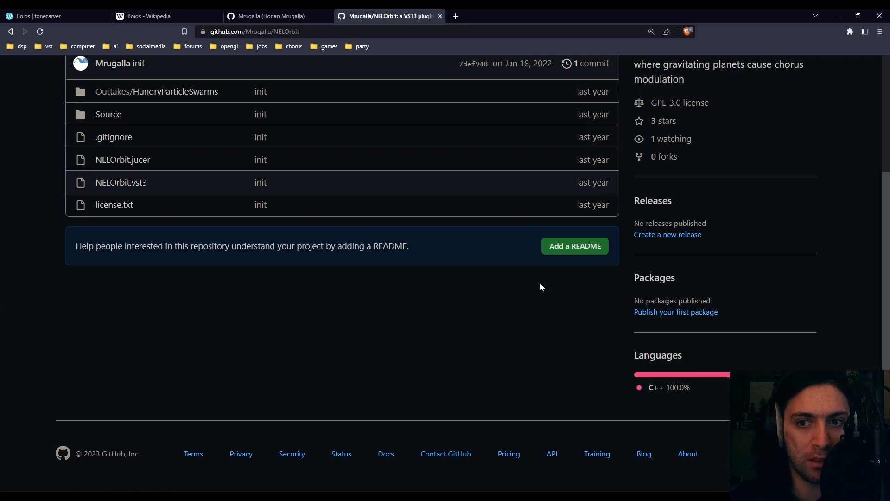
{"action": "left_click", "coordinate": [183, 14]}
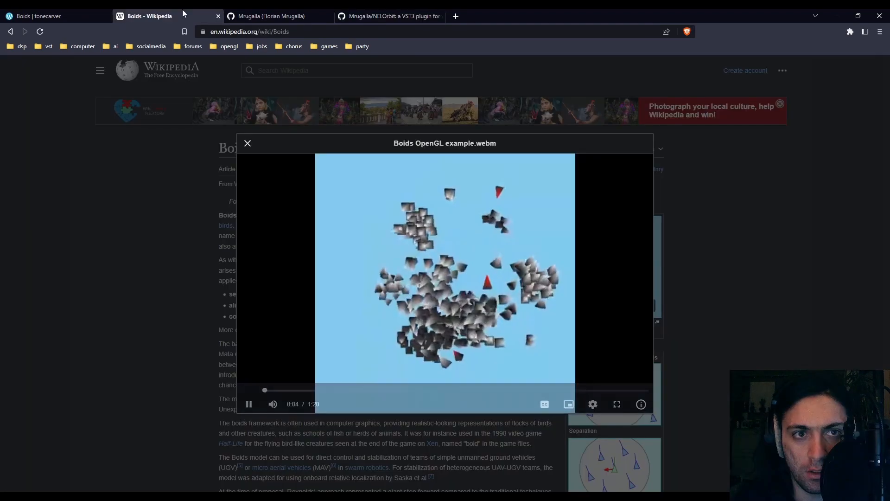
{"action": "left_click", "coordinate": [47, 15]}
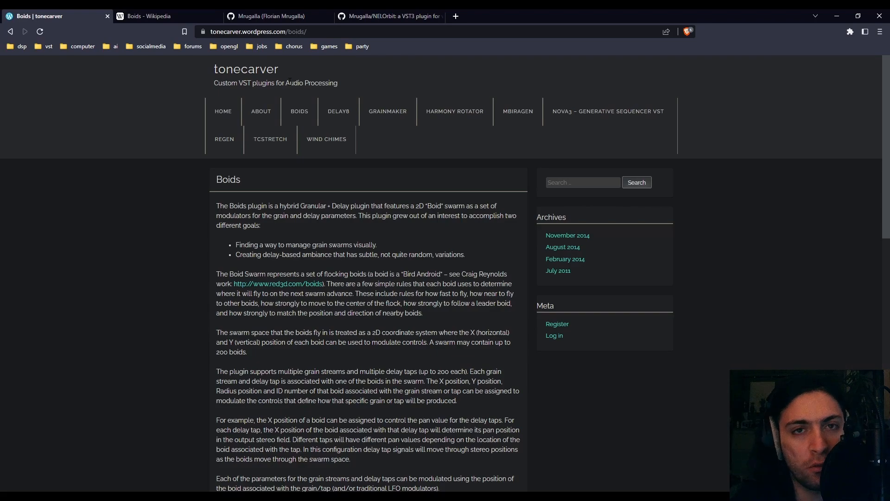
- Switch to Bitwig Studio and dismiss its update notification
{"action": "key", "text": "alt+Tab"}
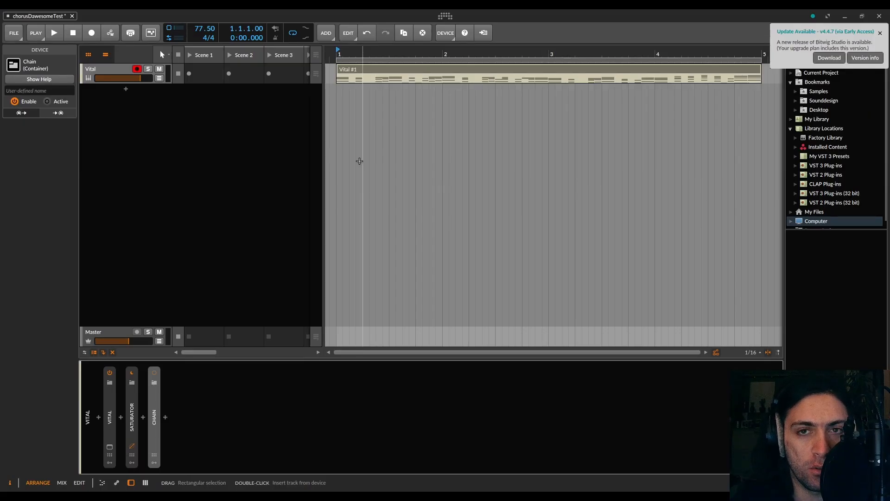
{"action": "left_click", "coordinate": [880, 33]}
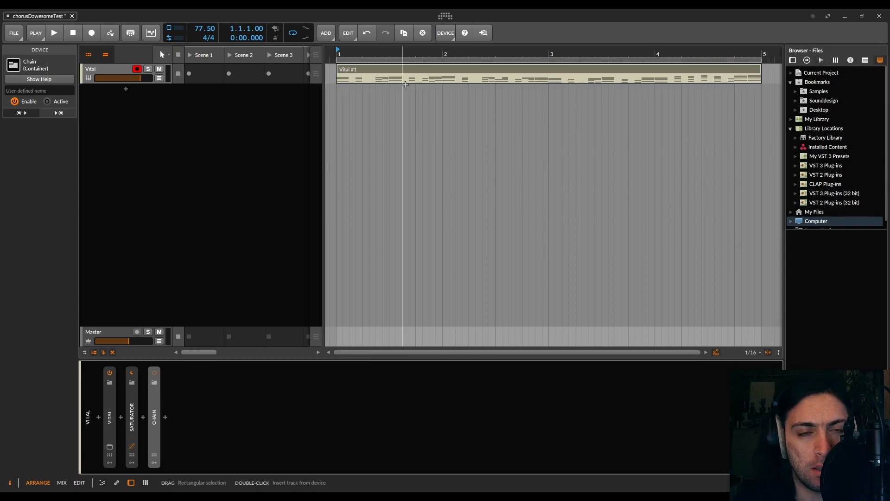
{"action": "left_click", "coordinate": [166, 418]}
{"action": "type", "text": "tc"}
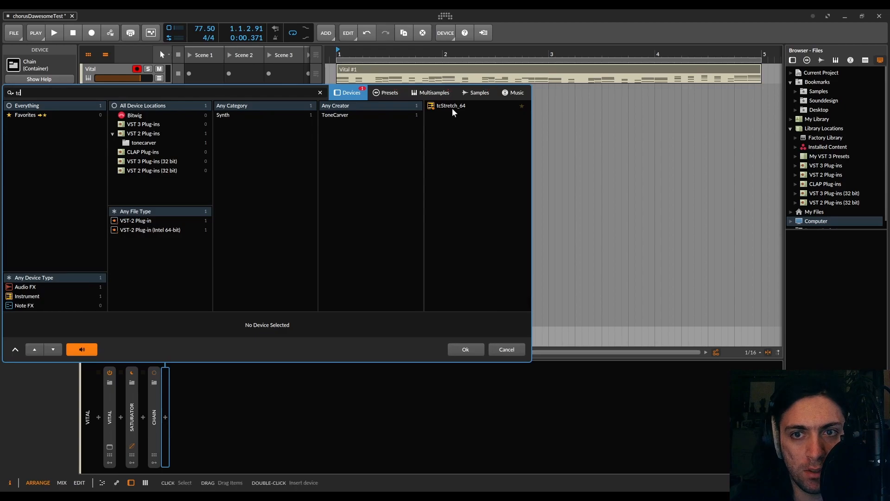
{"action": "left_click", "coordinate": [507, 350]}
- Add a new instrument track below the Vital track and insert the tcStretch_64 plugin on it
{"action": "left_click", "coordinate": [126, 89]}
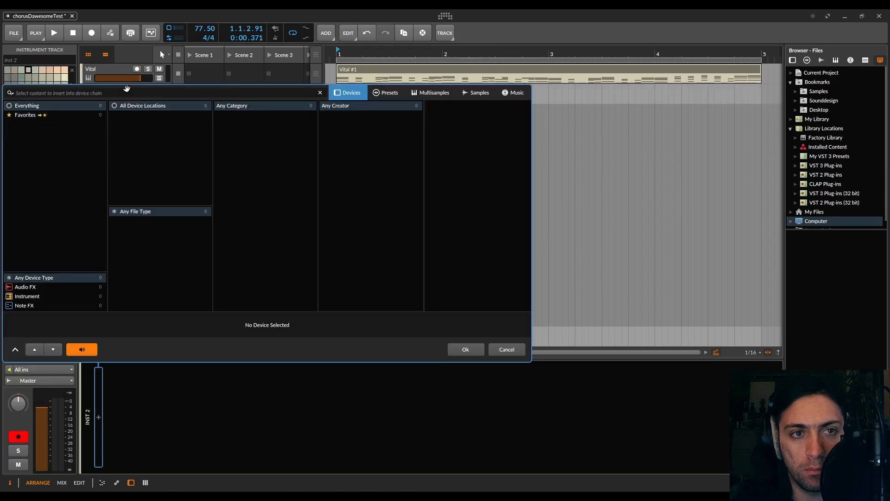
{"action": "type", "text": "tc"}
{"action": "double_click", "coordinate": [457, 106]}
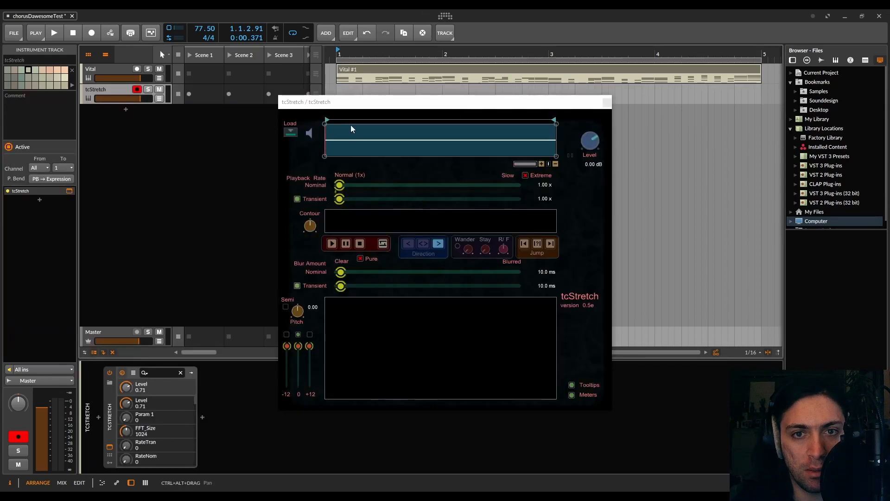
{"action": "left_click", "coordinate": [290, 132]}
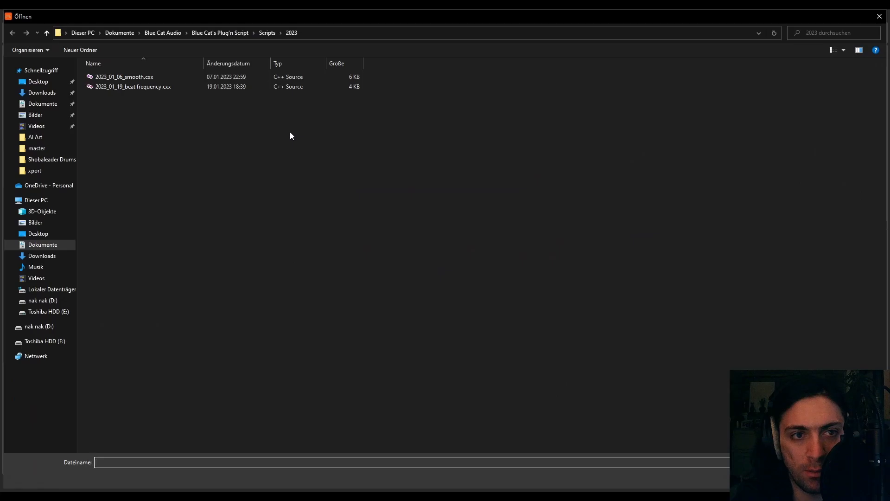
{"action": "double_click", "coordinate": [344, 14]}
{"action": "left_click", "coordinate": [570, 316]}
{"action": "left_click", "coordinate": [570, 317]}
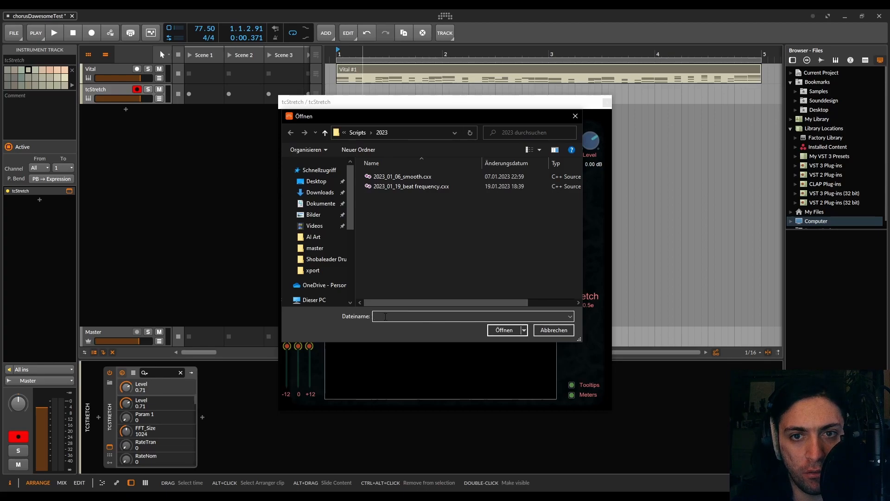
{"action": "left_click_drag", "start_coordinate": [581, 342], "coordinate": [781, 392]}
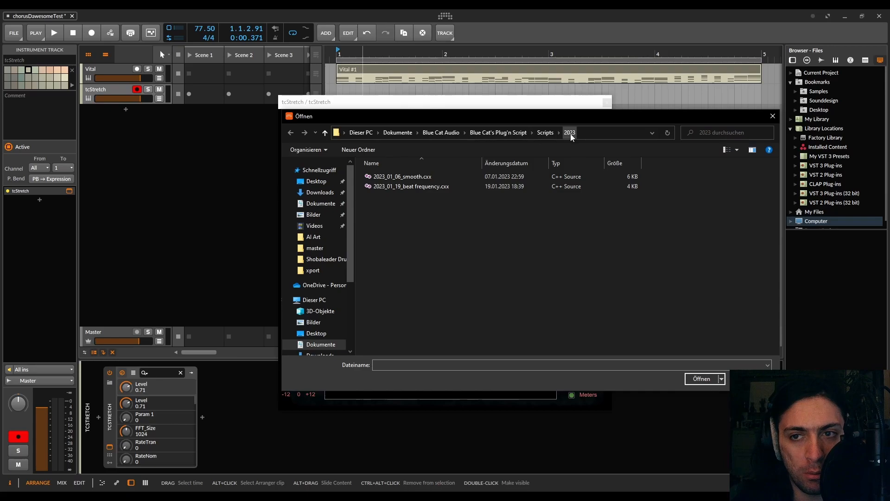
{"action": "double_click", "coordinate": [421, 178]}
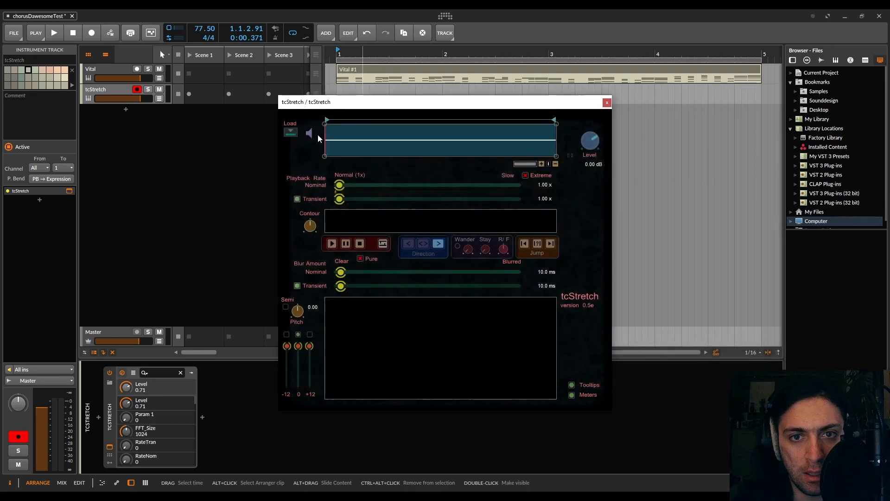
- Load the sample C4.wav from the Du-Mucke sound design folder into tcStretch
{"action": "left_click", "coordinate": [290, 132]}
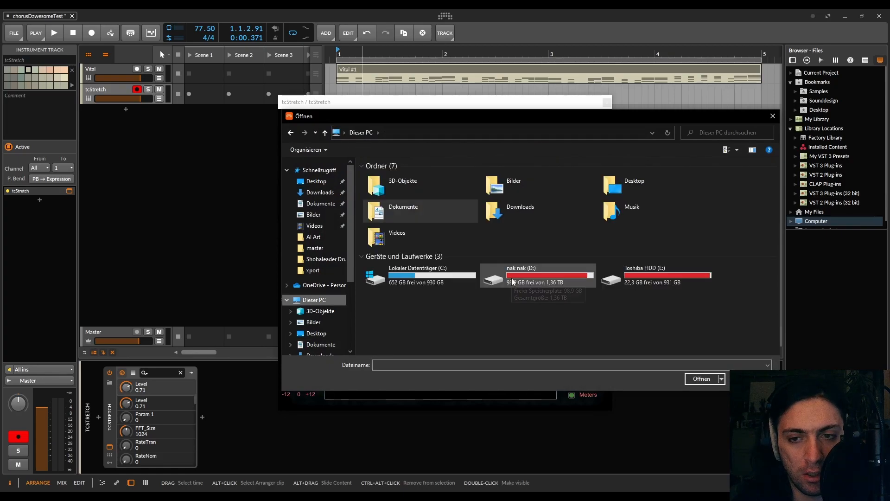
{"action": "left_click_drag", "start_coordinate": [442, 125], "coordinate": [281, 189]}
{"action": "left_click", "coordinate": [221, 273]}
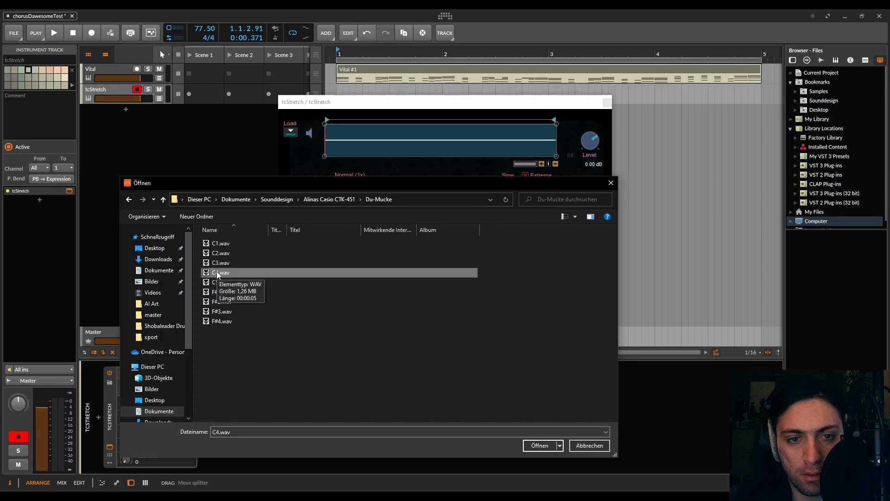
{"action": "double_click", "coordinate": [218, 273]}
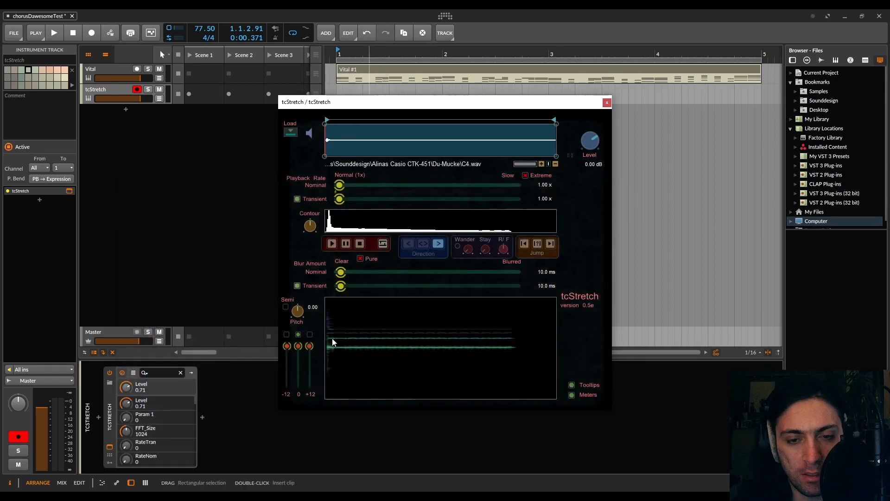
- Create a one-bar clip on the soloed tcStretch track and draw a short B1 note at its start
{"action": "left_click", "coordinate": [119, 92]}
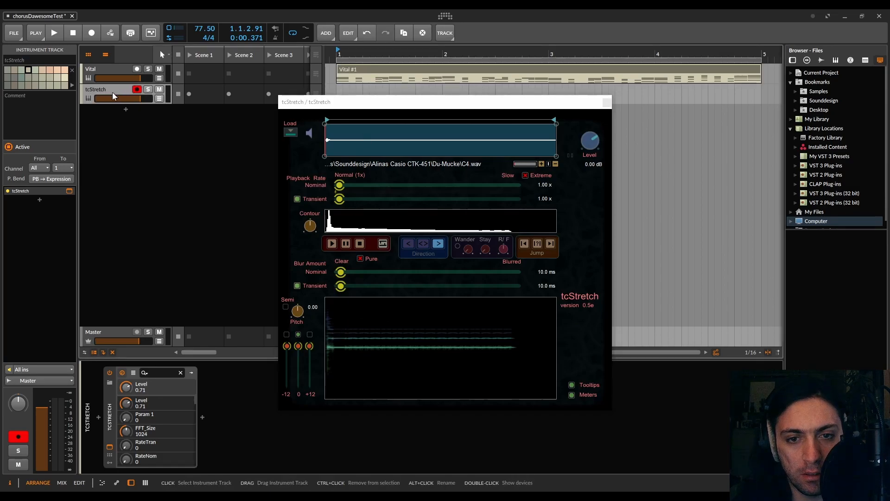
{"action": "key", "text": "a"}
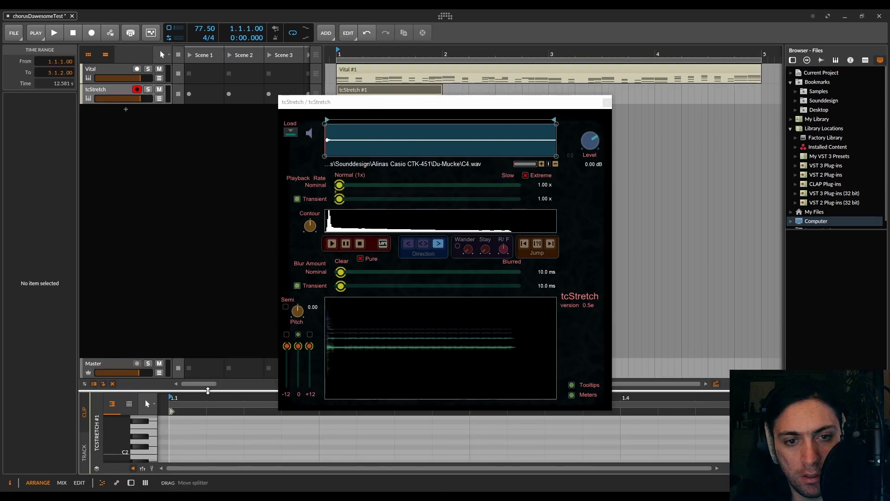
{"action": "left_click_drag", "start_coordinate": [207, 389], "coordinate": [207, 233]}
{"action": "key", "text": "space"}
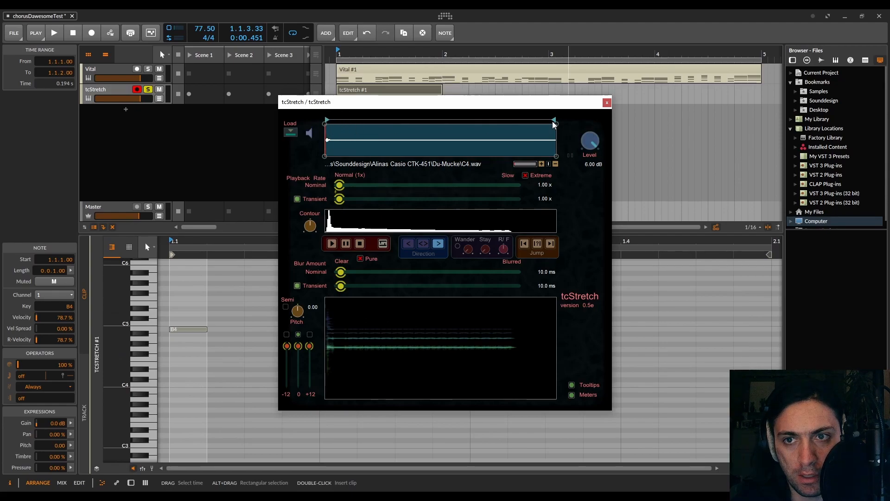
- Limit tcStretch to the sample's opening, set playback rates of 27.81x and 4.51x and blurs of 231.4 ms and 215.4 ms, and play the sample
{"action": "mouse_move", "coordinate": [554, 120]}
{"action": "left_mouse_down"}
{"action": "mouse_move", "coordinate": [353, 126]}
{"action": "mouse_move", "coordinate": [340, 130]}
{"action": "mouse_move", "coordinate": [384, 132]}
{"action": "mouse_move", "coordinate": [339, 139]}
{"action": "left_mouse_up"}
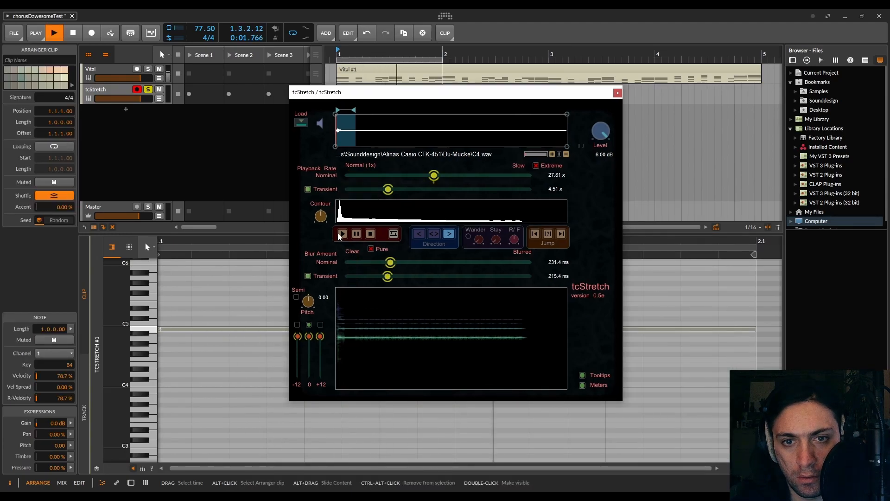
{"action": "left_click", "coordinate": [343, 235]}
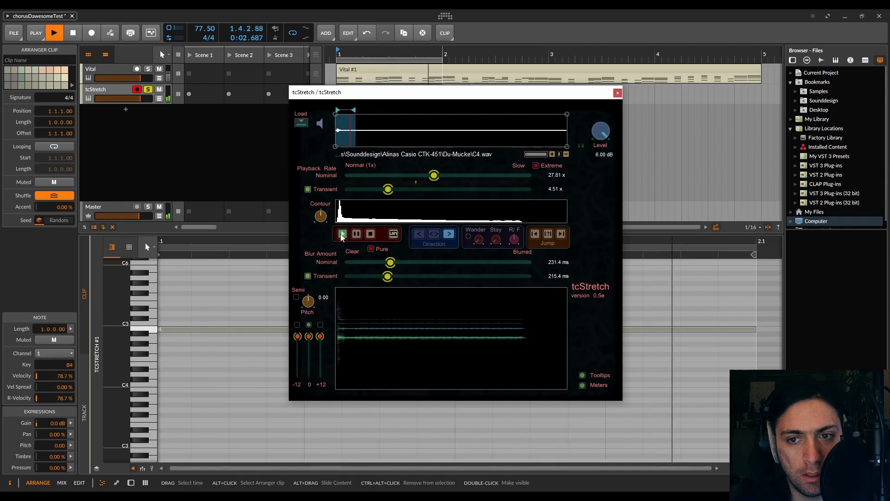
{"action": "left_click", "coordinate": [148, 295]}
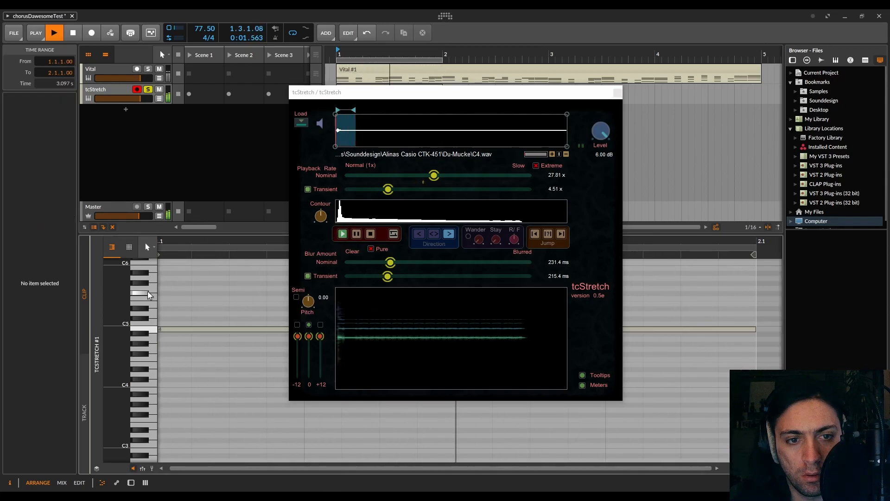
{"action": "key", "text": "space"}
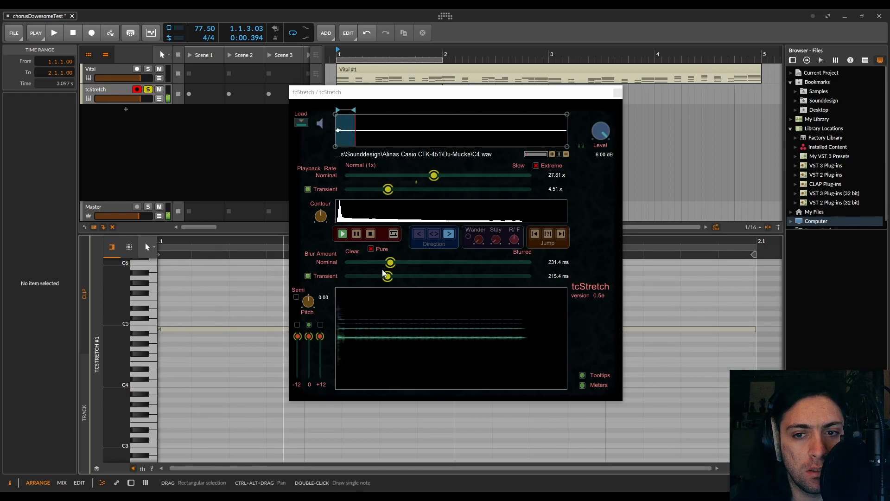
- Set tcStretch's blur to 736.7 ms nominal and 489.4 ms transient, its rates to 85.28x and 13.09x, and extend the region across most of the sample
{"action": "left_click_drag", "start_coordinate": [390, 263], "coordinate": [479, 271]}
{"action": "left_click", "coordinate": [434, 276]}
{"action": "left_click_drag", "start_coordinate": [353, 118], "coordinate": [529, 135]}
{"action": "left_click_drag", "start_coordinate": [388, 190], "coordinate": [463, 176]}
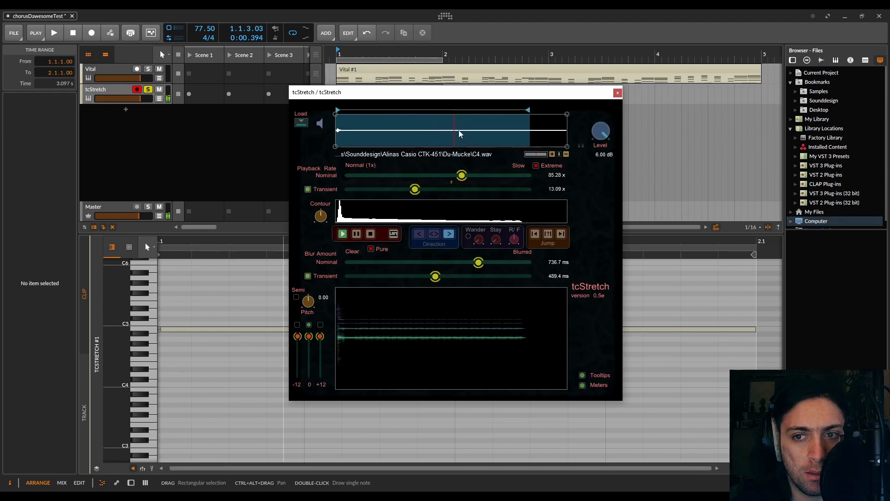
- Lower tcStretch's blur to 58.5 ms nominal and 228.7 ms transient, and set its pitch to -10.70
{"action": "left_click_drag", "start_coordinate": [456, 264], "coordinate": [362, 257]}
{"action": "left_click_drag", "start_coordinate": [427, 278], "coordinate": [391, 273]}
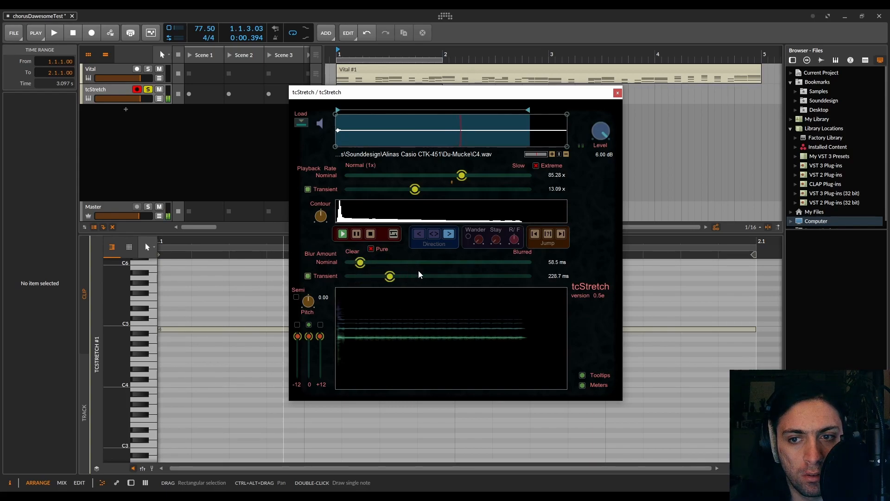
{"action": "left_click_drag", "start_coordinate": [314, 314], "coordinate": [314, 336]}
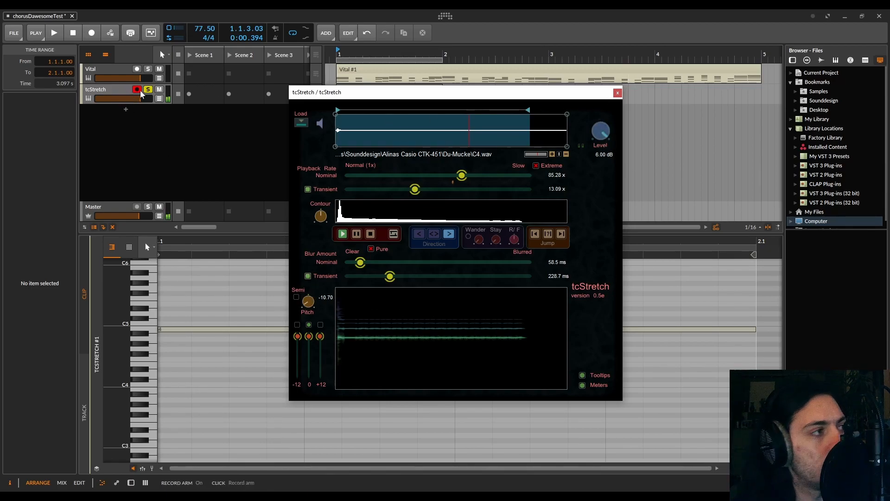
- Insert a Saturator after tcStretch on its track and adjust the Saturator's drive
{"action": "left_click", "coordinate": [112, 101]}
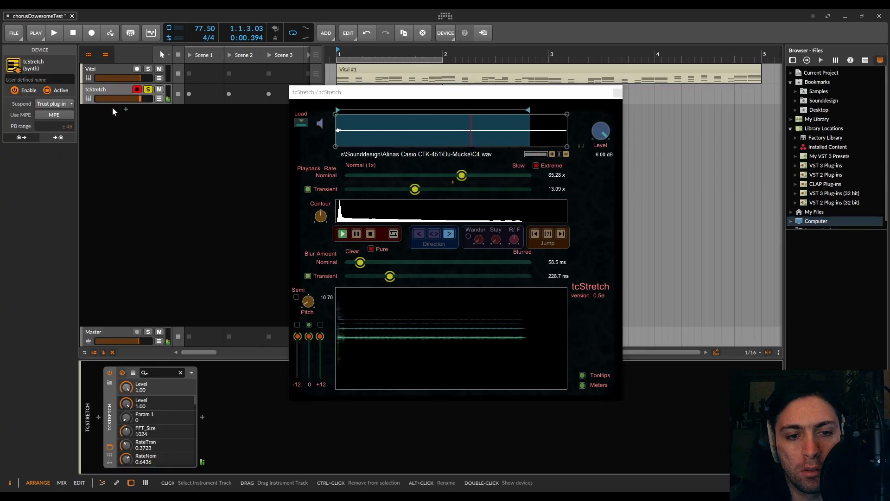
{"action": "left_click", "coordinate": [203, 416]}
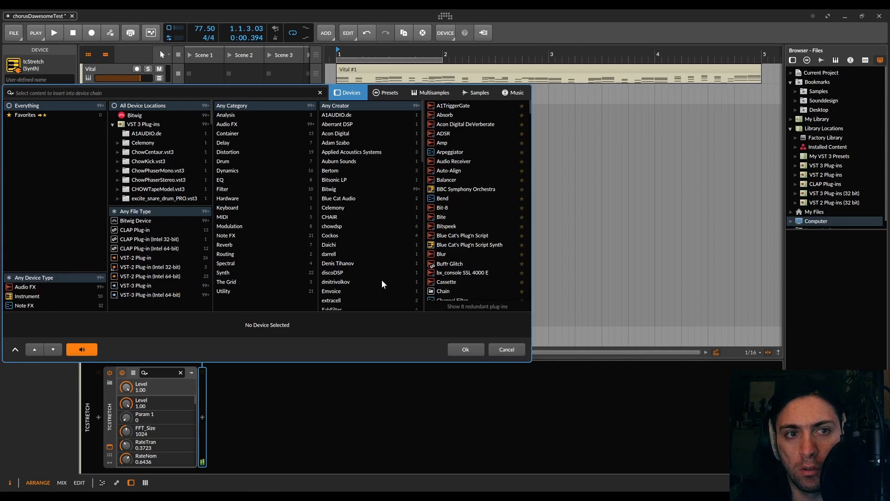
{"action": "left_click", "coordinate": [236, 94]}
{"action": "type", "text": "t"}
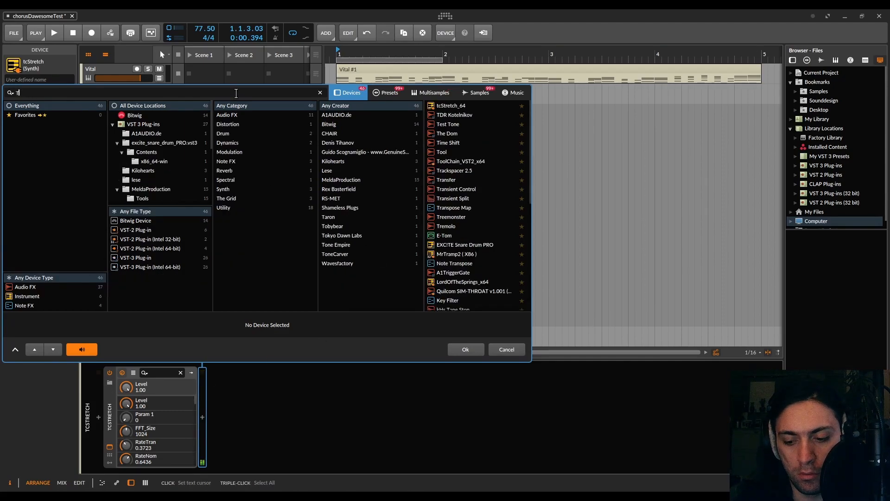
{"action": "type", "text": "sat"}
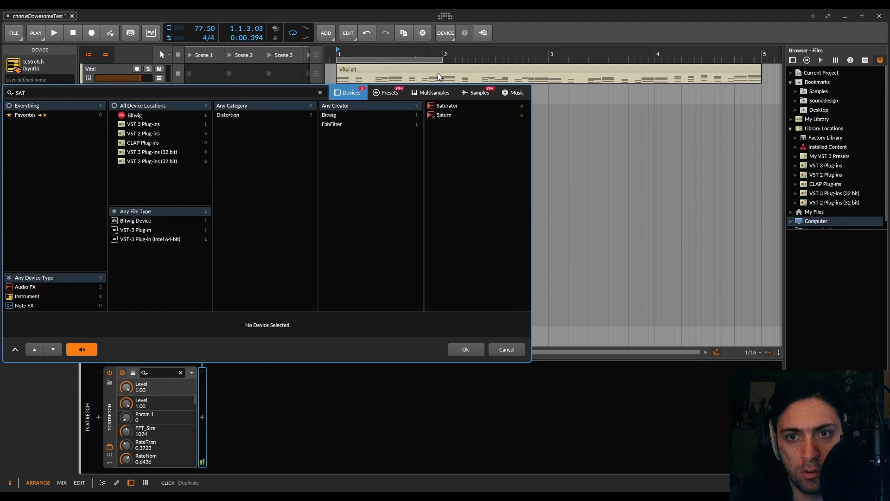
{"action": "double_click", "coordinate": [440, 106]}
{"action": "left_click_drag", "start_coordinate": [239, 418], "coordinate": [239, 402]}
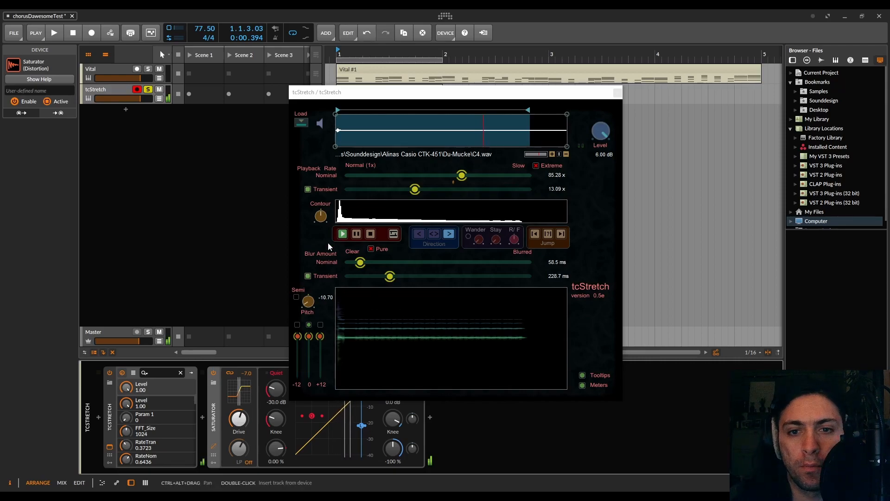
- Enable semitone pitch steps at -12.00 in tcStretch and turn on the -12 and +12 voices, lowering the 0 and +12 levels
{"action": "left_click", "coordinate": [296, 297]}
{"action": "left_click_drag", "start_coordinate": [306, 300], "coordinate": [303, 280]}
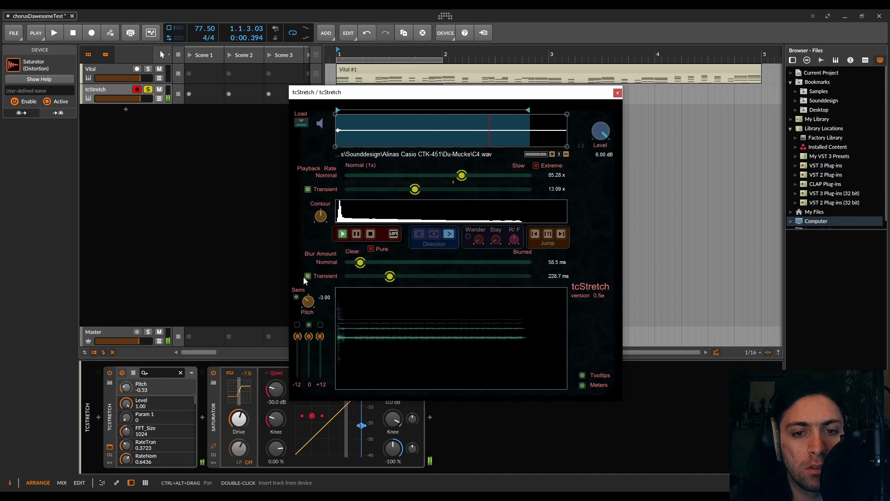
{"action": "left_click", "coordinate": [299, 335]}
{"action": "left_click_drag", "start_coordinate": [298, 336], "coordinate": [320, 372]}
{"action": "left_click", "coordinate": [297, 325]}
{"action": "left_click", "coordinate": [320, 325]}
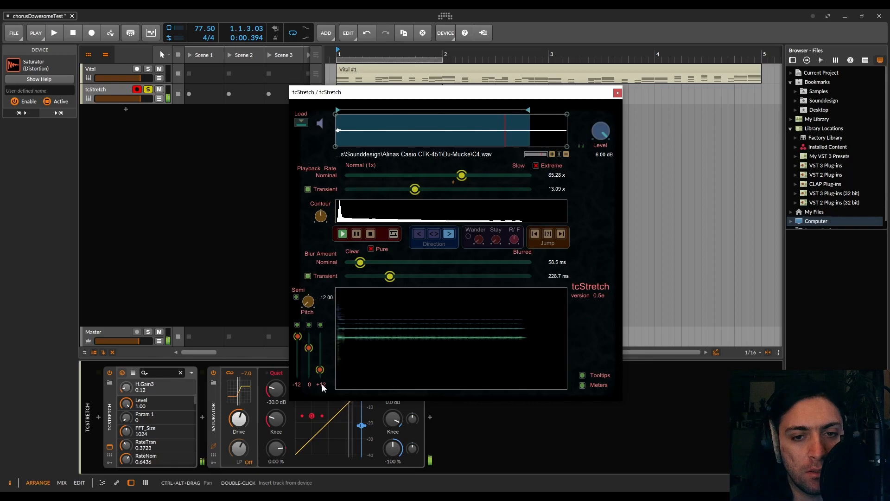
{"action": "left_click", "coordinate": [583, 376]}
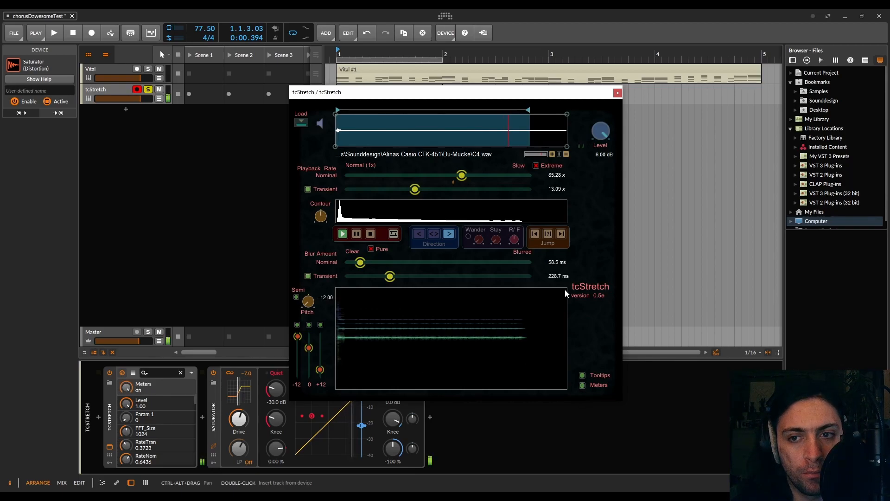
- Enable Wander in tcStretch, try an amount of 0.72, set the wander preference to 0.63, and jump to the region's start
{"action": "left_click_drag", "start_coordinate": [478, 239], "coordinate": [481, 207]}
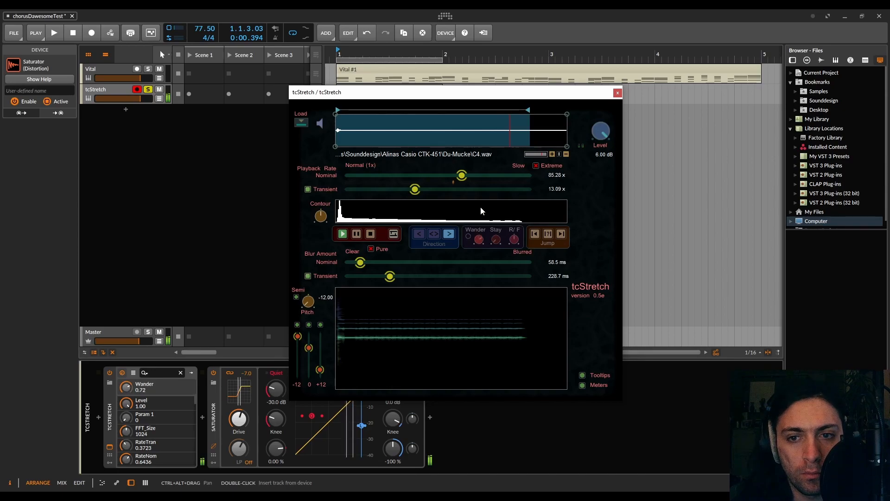
{"action": "left_click", "coordinate": [469, 237]}
{"action": "left_click_drag", "start_coordinate": [500, 240], "coordinate": [527, 238]}
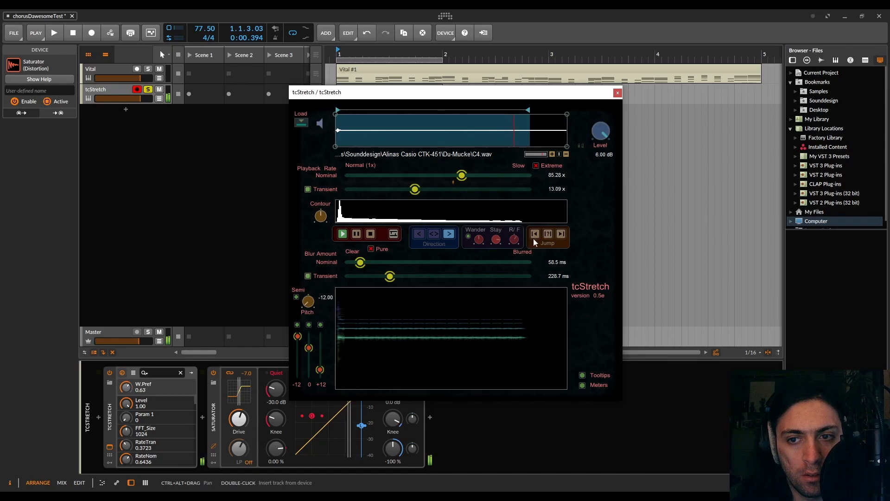
{"action": "left_click", "coordinate": [560, 235]}
{"action": "left_click", "coordinate": [560, 235]}
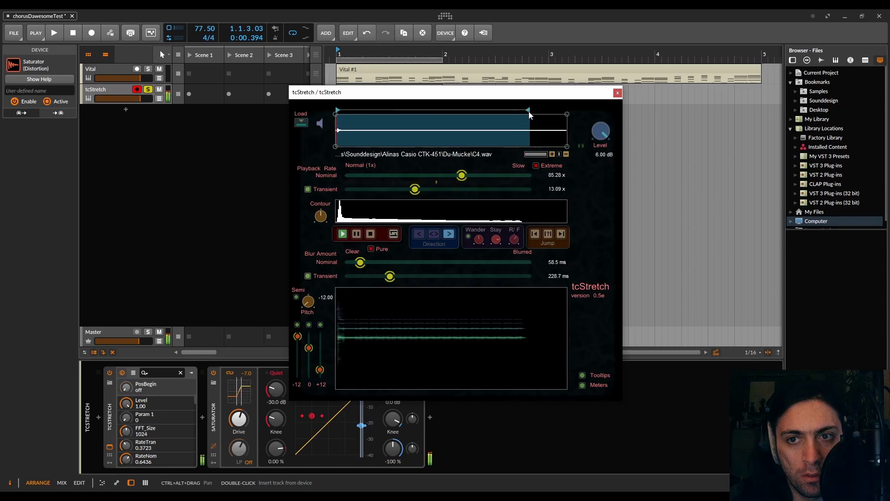
- Shrink the playback region to the sample's very beginning and set both nominal and transient rates to 1.00x
{"action": "left_click_drag", "start_coordinate": [529, 113], "coordinate": [338, 113]}
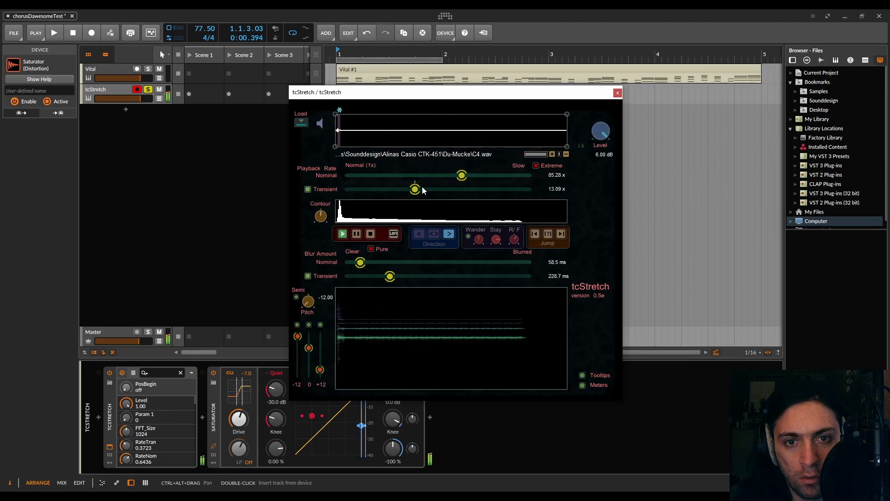
{"action": "left_click_drag", "start_coordinate": [419, 194], "coordinate": [346, 193]}
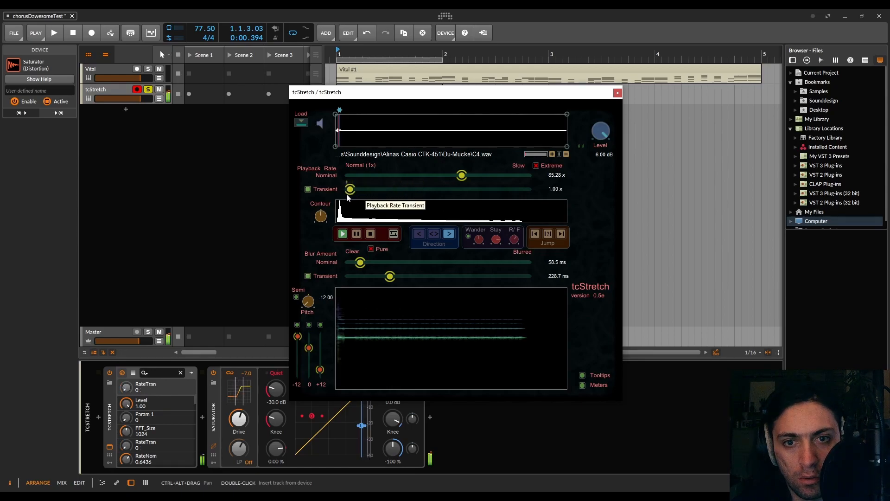
{"action": "left_click_drag", "start_coordinate": [462, 175], "coordinate": [349, 184]}
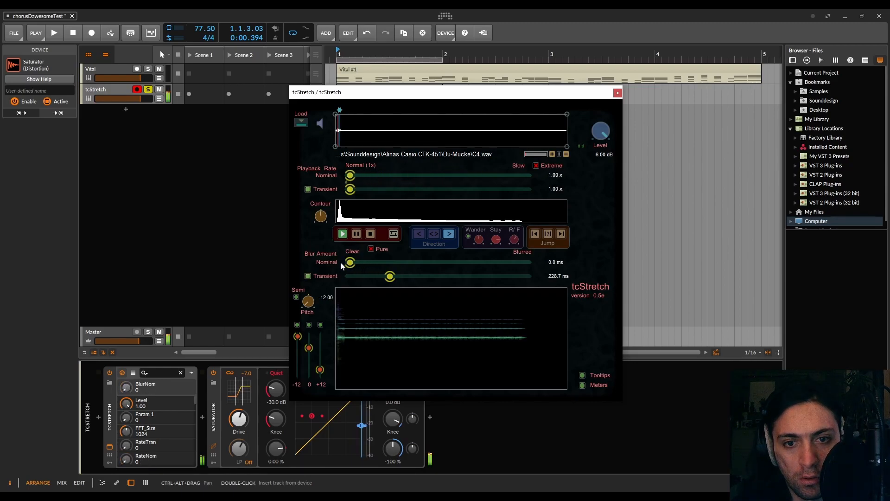
- Set the blur to 361.7 ms nominal and 135.6 ms transient, Wander to 0.15, and the direction to forward and reverse
{"action": "left_click_drag", "start_coordinate": [371, 277], "coordinate": [385, 263]}
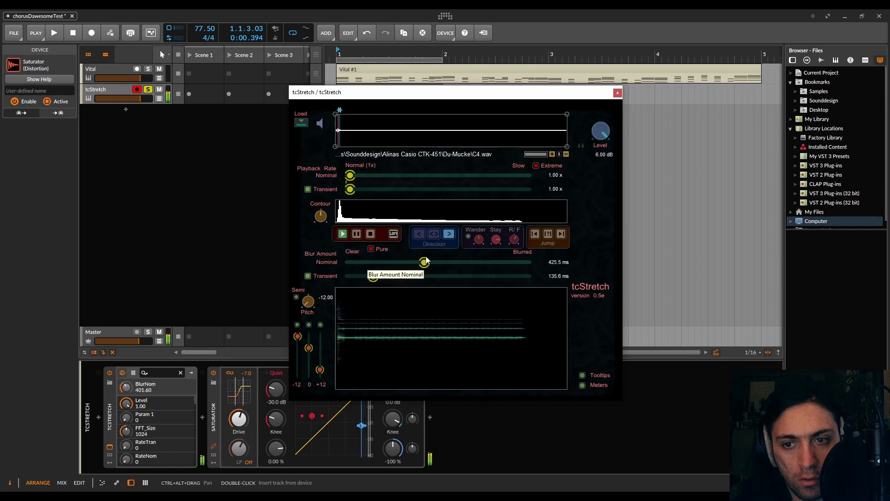
{"action": "left_click_drag", "start_coordinate": [511, 264], "coordinate": [473, 257]}
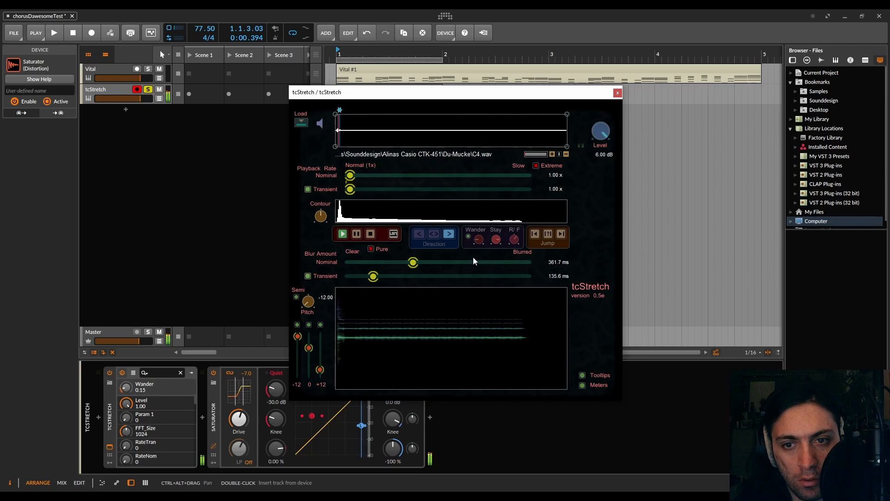
{"action": "left_click", "coordinate": [430, 237]}
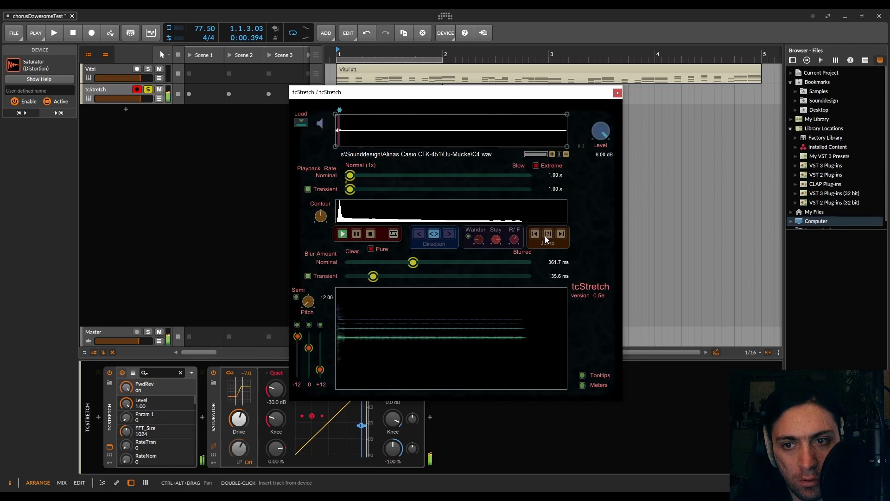
{"action": "left_click", "coordinate": [537, 234]}
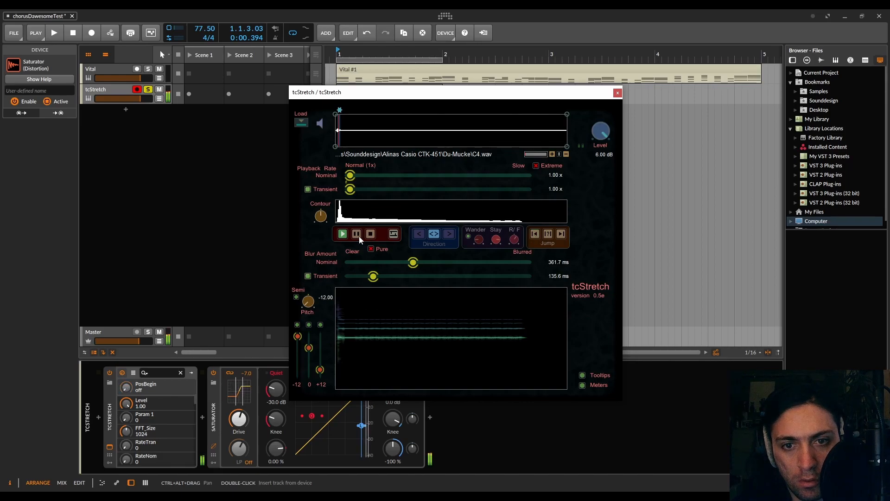
- Compare tcStretch with Host Sync on and off while running the transport, leaving Host Sync enabled
{"action": "left_click", "coordinate": [393, 234]}
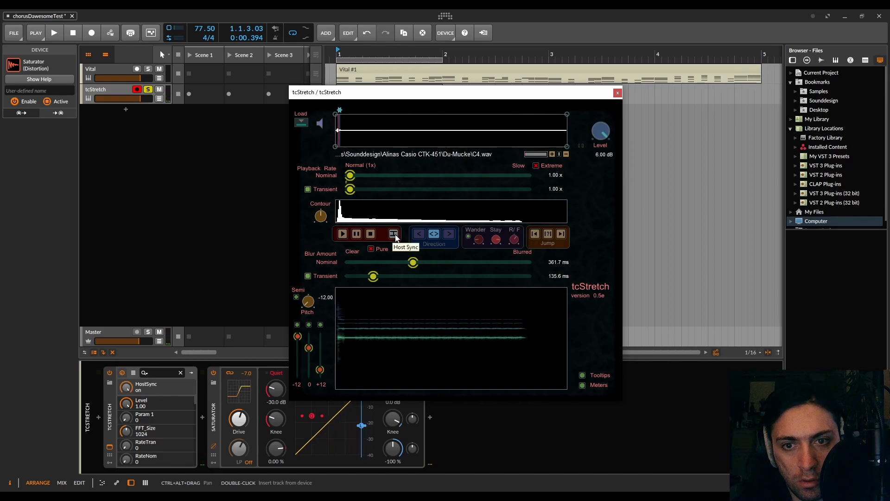
{"action": "left_click", "coordinate": [397, 237]}
{"action": "key", "text": "space"}
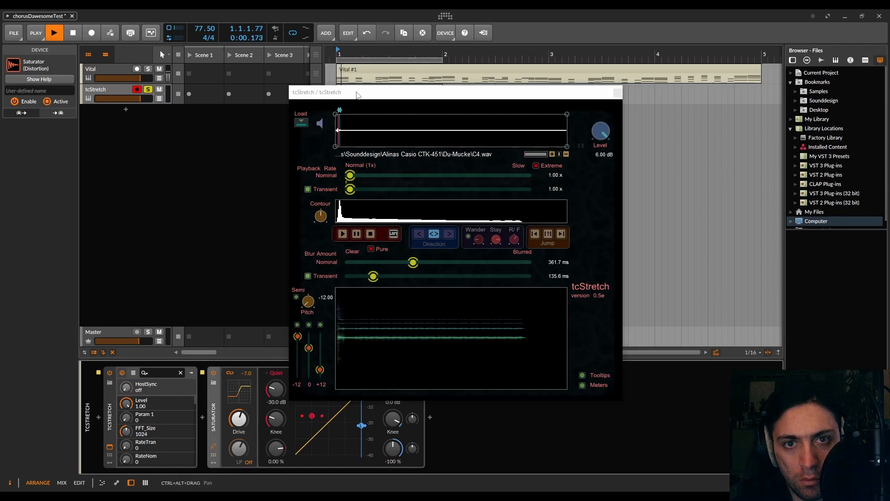
{"action": "left_click", "coordinate": [392, 237]}
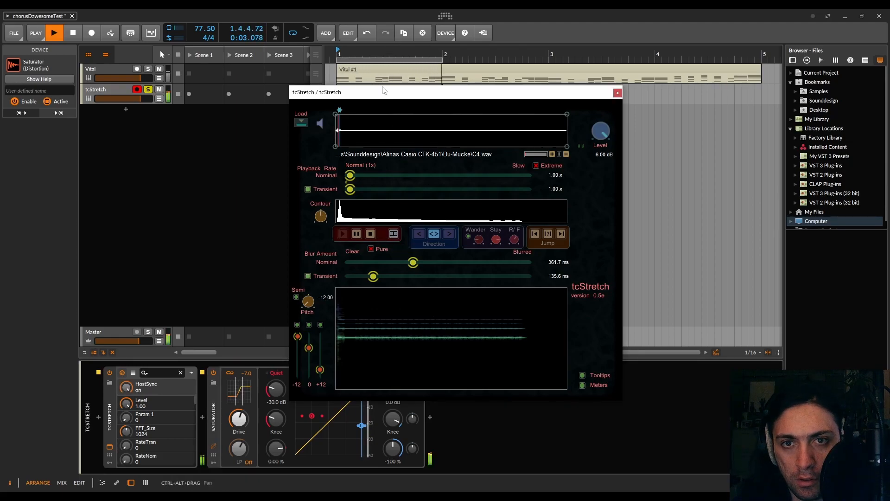
- Start and stop the transport repeatedly to hear the host-synced tcStretch sound, with the pitch kept at -12.00
{"action": "left_click", "coordinate": [392, 12]}
{"action": "key", "text": "space"}
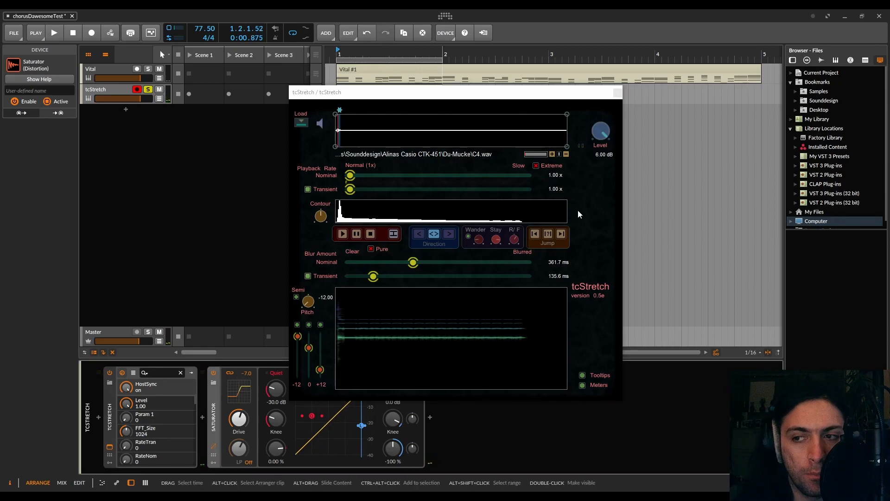
{"action": "key", "text": "space"}
{"action": "key", "text": "space"}
{"action": "key", "text": "space"}
{"action": "key", "text": "space"}
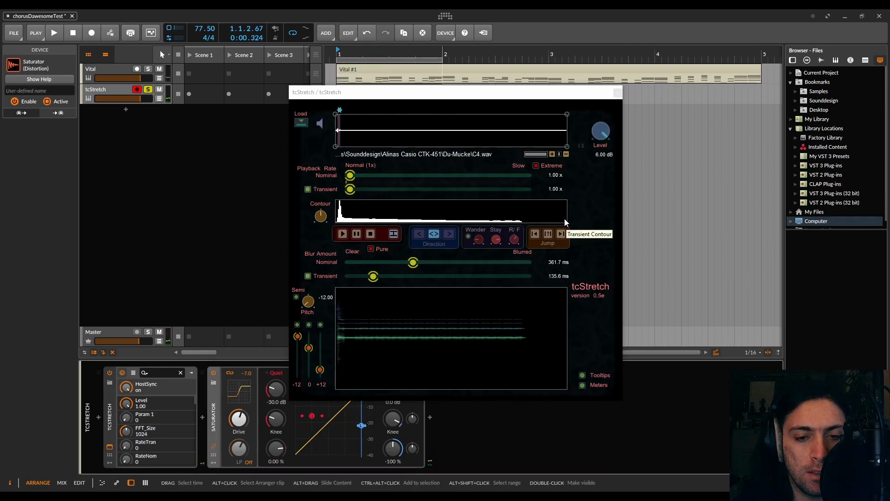
{"action": "key", "text": "space"}
{"action": "key", "text": "space"}
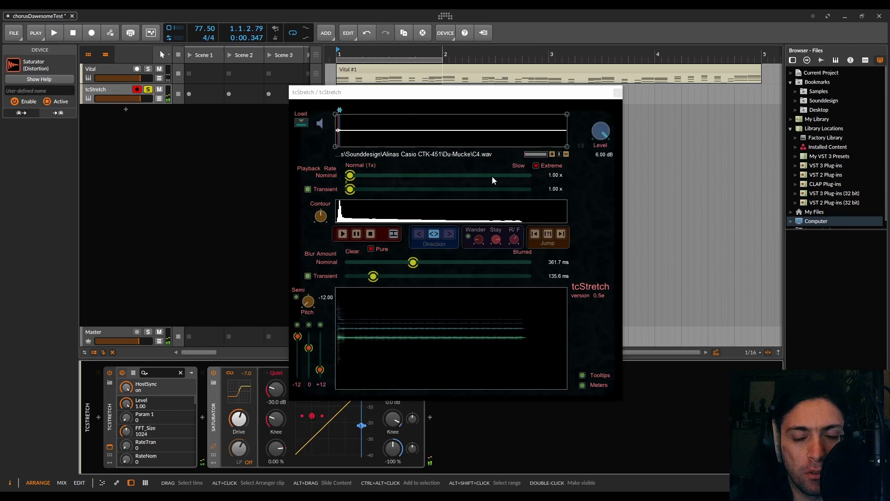
{"action": "key", "text": "space"}
{"action": "key", "text": "space"}
{"action": "key", "text": "space"}
{"action": "key", "text": "space"}
{"action": "key", "text": "space"}
{"action": "mouse_move", "coordinate": [308, 301]}
{"action": "left_mouse_down"}
{"action": "mouse_move", "coordinate": [308, 278]}
{"action": "mouse_move", "coordinate": [306, 306]}
{"action": "left_mouse_up"}
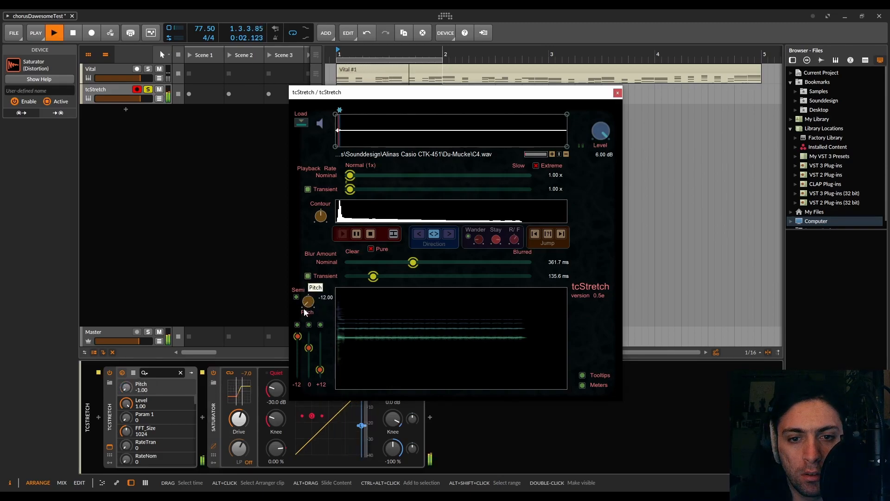
- Stop playback and bounce the tcStretch #1 clip to a new audio track with a Post-Fader source at 24-bit
{"action": "left_click_drag", "start_coordinate": [417, 100], "coordinate": [621, 112]}
{"action": "left_click", "coordinate": [392, 92]}
{"action": "key", "text": "space"}
{"action": "right_click", "coordinate": [383, 92]}
{"action": "left_click", "coordinate": [418, 291]}
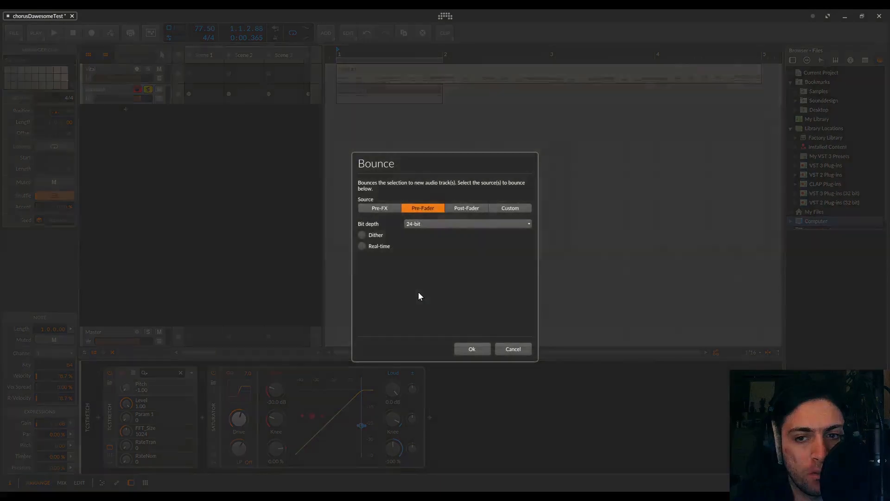
{"action": "left_click", "coordinate": [473, 208]}
{"action": "left_click", "coordinate": [475, 348]}
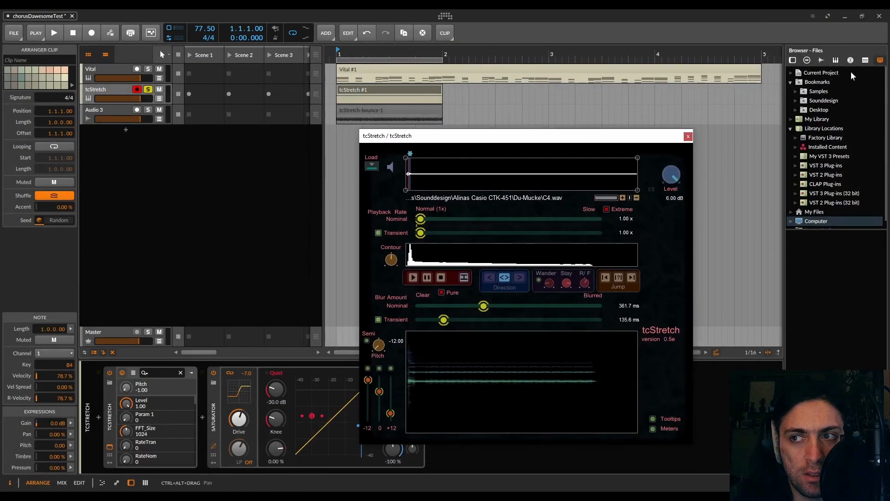
- Load Distanzierte Bewegungen.wav from the Falltuer Samplepack folder into tcStretch
{"action": "left_click", "coordinate": [831, 218]}
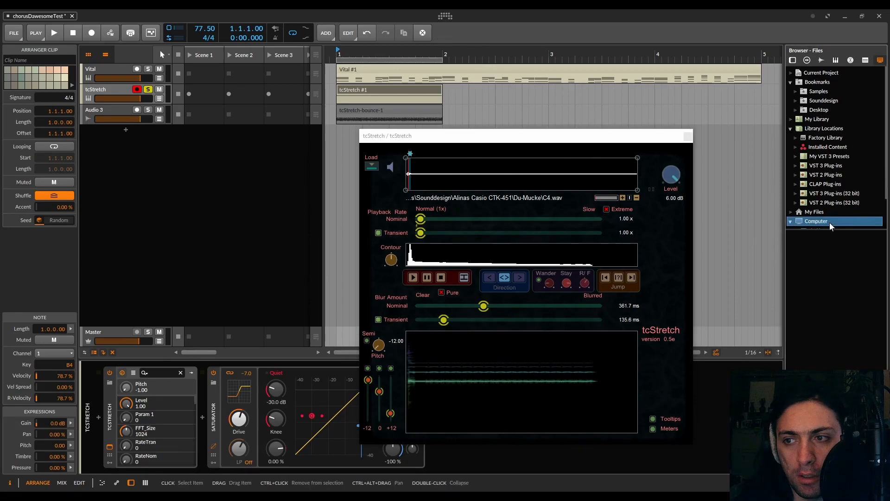
{"action": "left_click_drag", "start_coordinate": [830, 251], "coordinate": [665, 215]}
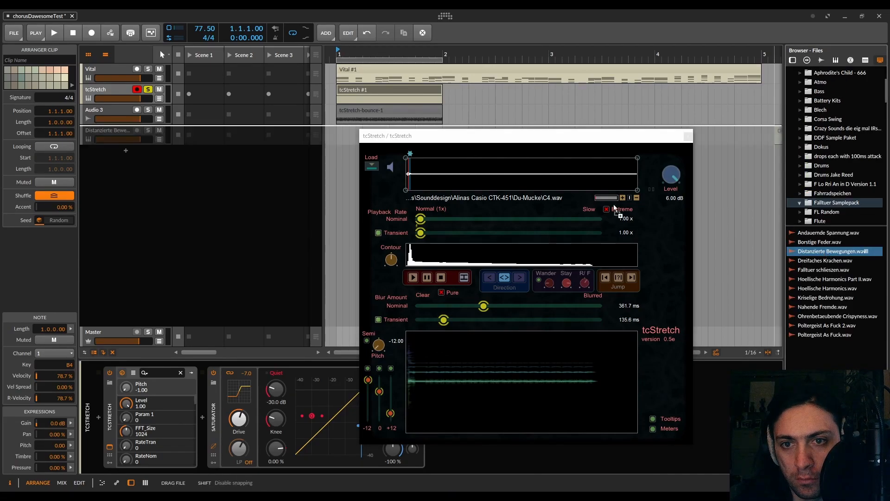
{"action": "left_click_drag", "start_coordinate": [466, 180], "coordinate": [466, 180]}
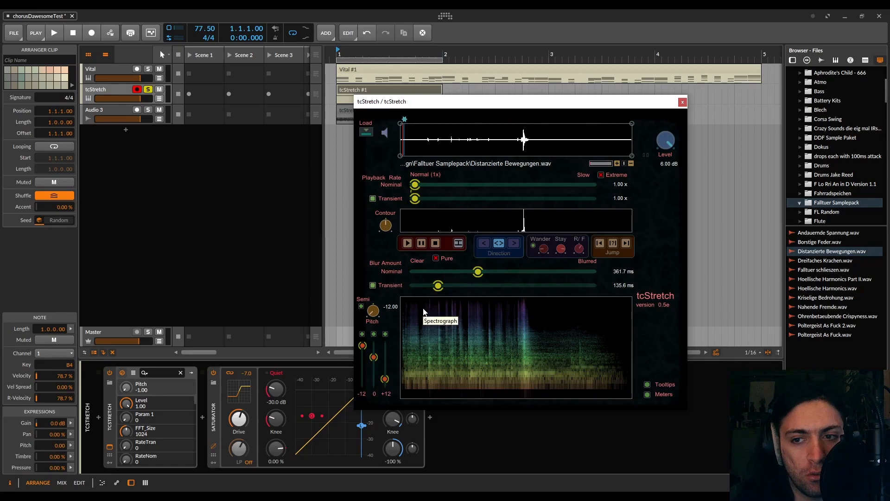
- Play the new sample and extend tcStretch's playback region from the start to just past the loud peak
{"action": "key", "text": "space"}
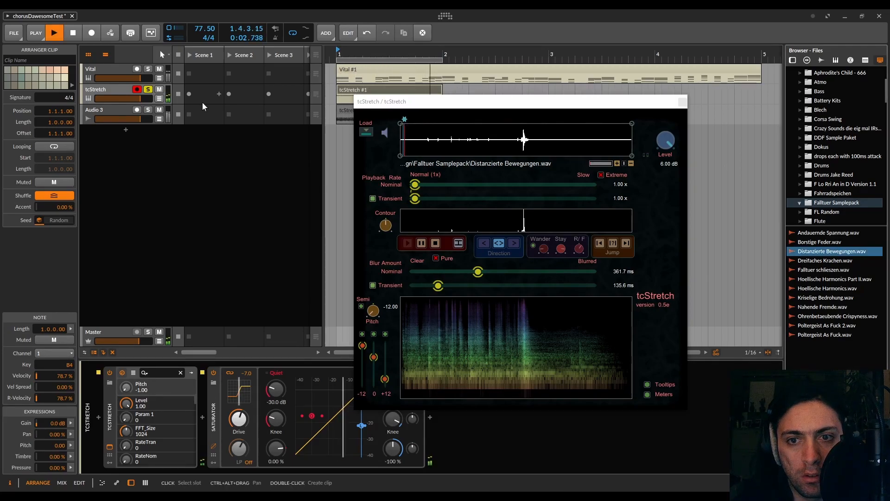
{"action": "left_click", "coordinate": [406, 121]}
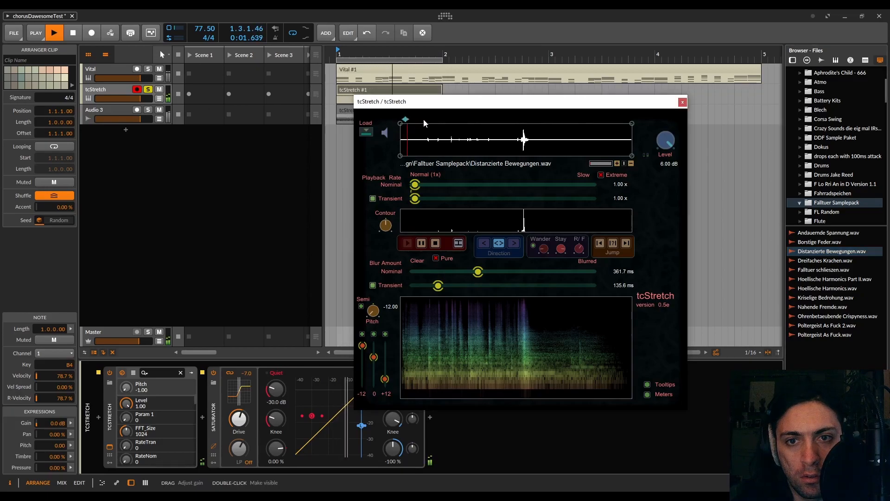
{"action": "mouse_move", "coordinate": [405, 120]}
{"action": "left_mouse_down"}
{"action": "mouse_move", "coordinate": [535, 120]}
{"action": "mouse_move", "coordinate": [526, 119]}
{"action": "left_mouse_up"}
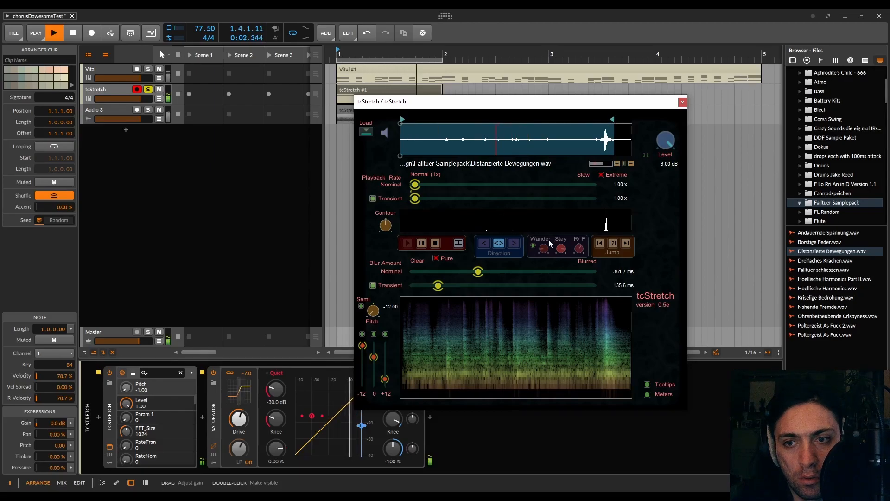
- Raise tcStretch's R/F control, set Wander to 0.60, and move the playback region's start to the first small peak
{"action": "left_click_drag", "start_coordinate": [578, 249], "coordinate": [580, 221]}
{"action": "left_click_drag", "start_coordinate": [544, 249], "coordinate": [550, 215]}
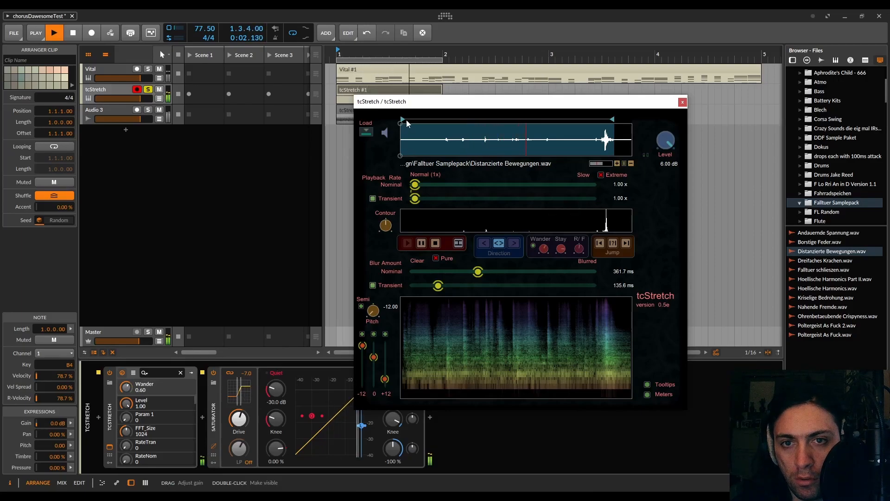
{"action": "left_click_drag", "start_coordinate": [404, 120], "coordinate": [446, 119]}
- Slow the nominal playback rate to 79.24x, raise the pitch to -5.00, and shift the octave mix from -12 towards +12
{"action": "left_click", "coordinate": [415, 184]}
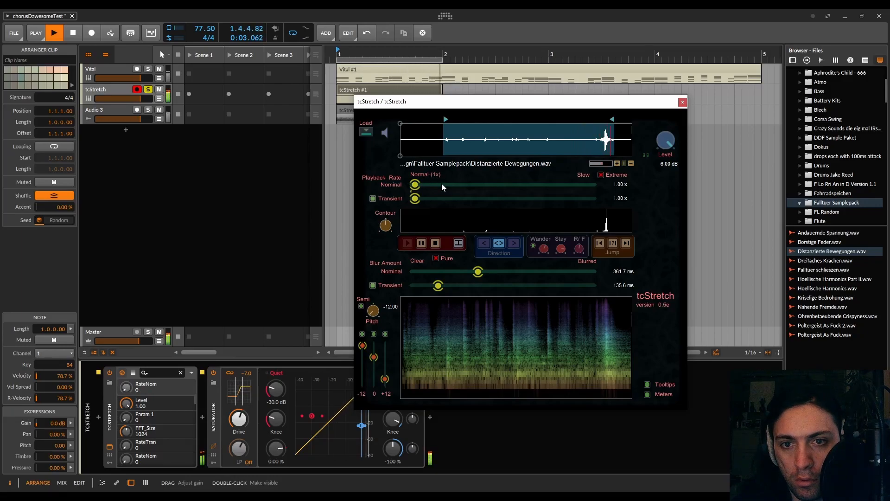
{"action": "left_click", "coordinate": [541, 184]}
{"action": "left_click_drag", "start_coordinate": [540, 184], "coordinate": [526, 184]}
{"action": "left_click_drag", "start_coordinate": [373, 310], "coordinate": [374, 291]}
{"action": "left_click_drag", "start_coordinate": [360, 347], "coordinate": [386, 352]}
- Try tcStretch blur amounts of 196.8 ms nominal and 832.4 ms transient with the Saturator's drive at -2.5 dB
{"action": "left_click_drag", "start_coordinate": [478, 271], "coordinate": [423, 287]}
{"action": "left_click_drag", "start_coordinate": [423, 290], "coordinate": [565, 286]}
{"action": "mouse_move", "coordinate": [438, 273]}
{"action": "left_mouse_down"}
{"action": "mouse_move", "coordinate": [448, 273]}
{"action": "mouse_move", "coordinate": [443, 257]}
{"action": "left_mouse_up"}
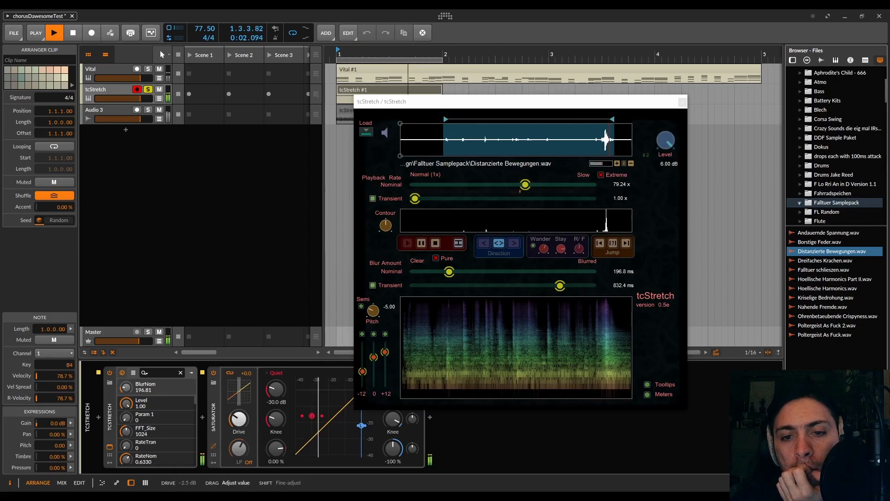
- Set tcStretch's pitch to -3.00, blur to 1000.0 ms nominal and 53.2 ms transient, and push the Saturator's drive above 12.0 dB
{"action": "left_click_drag", "start_coordinate": [379, 309], "coordinate": [378, 306]}
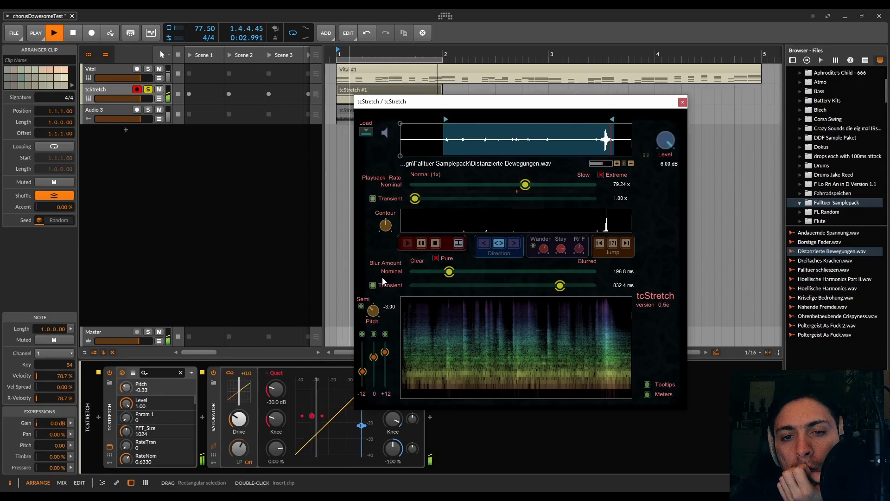
{"action": "left_click_drag", "start_coordinate": [453, 274], "coordinate": [599, 279]}
{"action": "left_click_drag", "start_coordinate": [240, 420], "coordinate": [239, 400]}
{"action": "left_click_drag", "start_coordinate": [551, 295], "coordinate": [425, 290]}
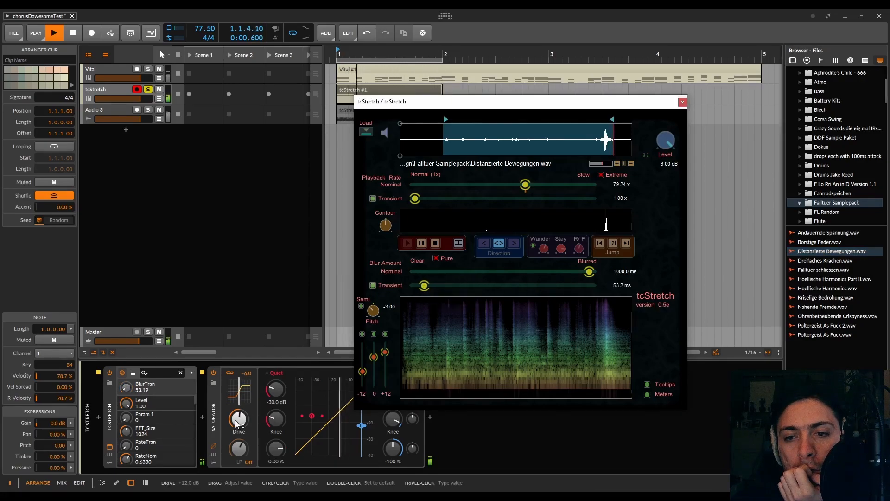
{"action": "left_click_drag", "start_coordinate": [239, 420], "coordinate": [239, 415]}
- Set tcStretch's transient playback rate to 2.70x, toggle it off and on to compare, and raise the contour to 0.84
{"action": "left_click_drag", "start_coordinate": [415, 198], "coordinate": [443, 199]}
{"action": "left_click", "coordinate": [373, 199]}
{"action": "left_click", "coordinate": [373, 198]}
{"action": "left_click_drag", "start_coordinate": [388, 250], "coordinate": [399, 174]}
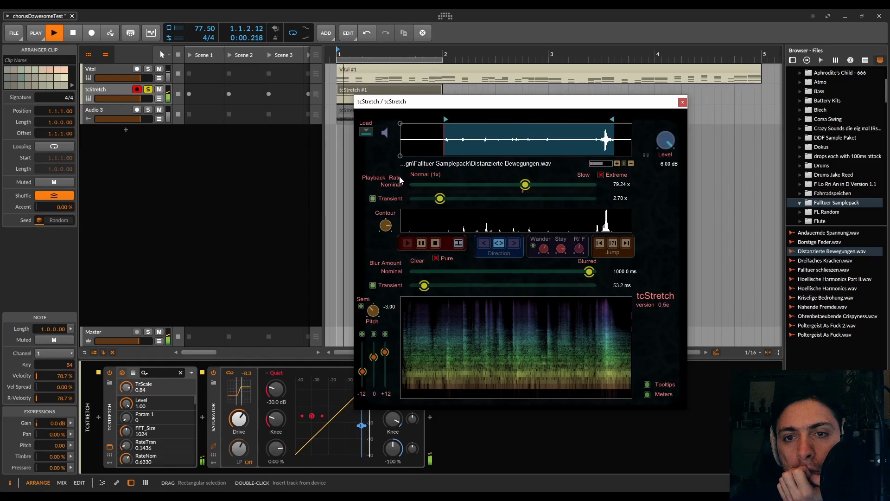
- Reduce tcStretch's nominal playback rate to 11.94x and the Saturator's drive to 3.6 dB
{"action": "left_click_drag", "start_coordinate": [245, 428], "coordinate": [245, 444]}
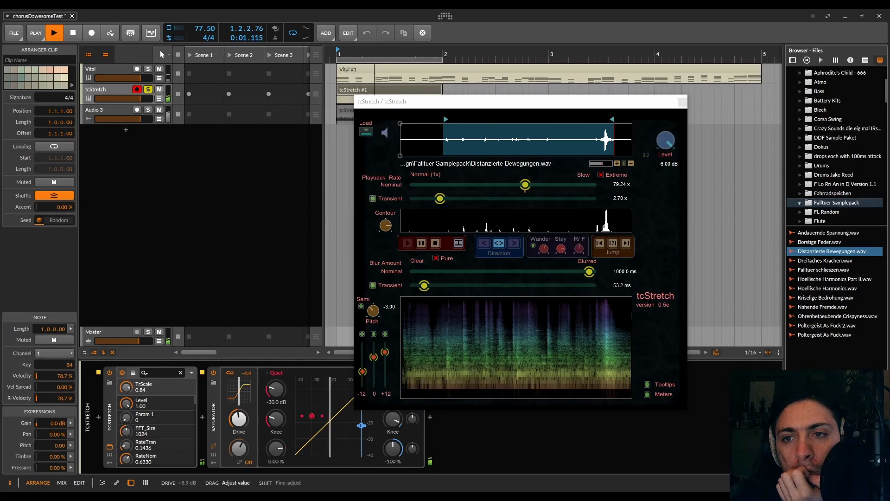
{"action": "left_click_drag", "start_coordinate": [504, 186], "coordinate": [479, 187]}
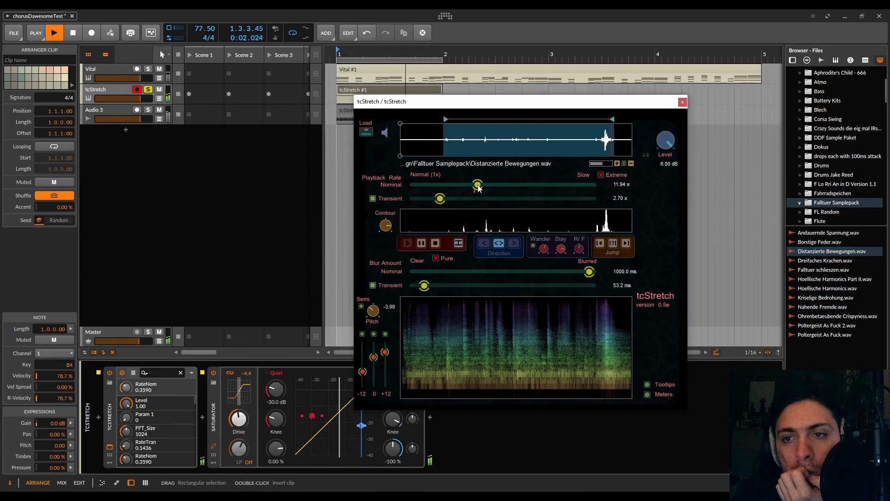
{"action": "left_click_drag", "start_coordinate": [239, 419], "coordinate": [239, 426]}
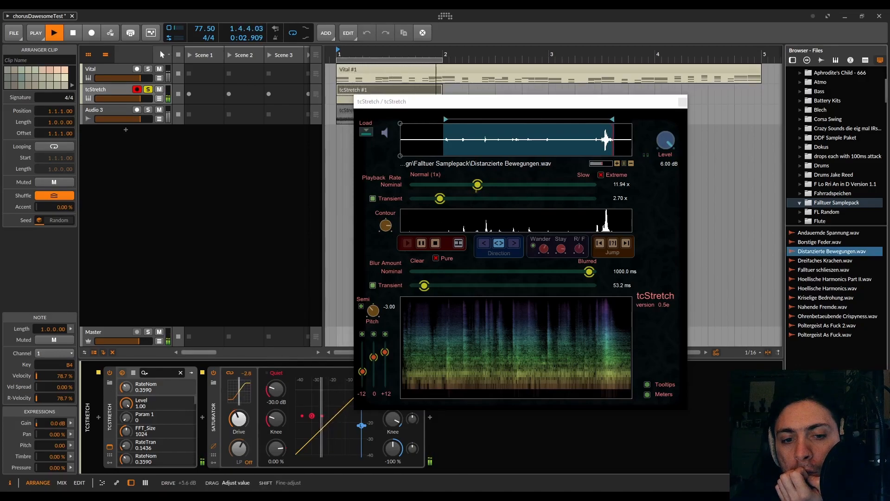
- Move the tcStretch window clear of the Saturator, then set its Loud threshold to -11.1 dB and adjust the Loud knee
{"action": "left_click_drag", "start_coordinate": [499, 102], "coordinate": [581, 78]}
{"action": "left_click_drag", "start_coordinate": [391, 405], "coordinate": [390, 425]}
{"action": "left_click_drag", "start_coordinate": [511, 78], "coordinate": [275, 50]}
{"action": "left_click_drag", "start_coordinate": [397, 418], "coordinate": [396, 435]}
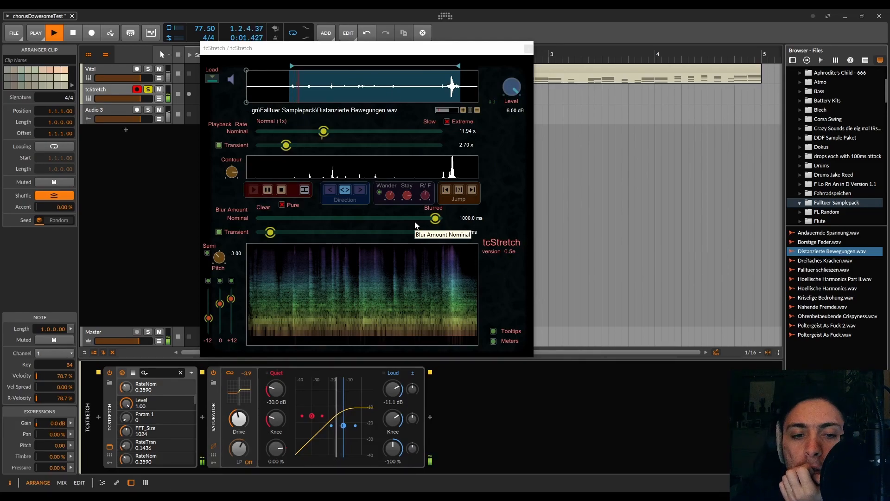
- Add the Manta effect after the Saturator in the tcStretch track's device chain
{"action": "left_click", "coordinate": [430, 416]}
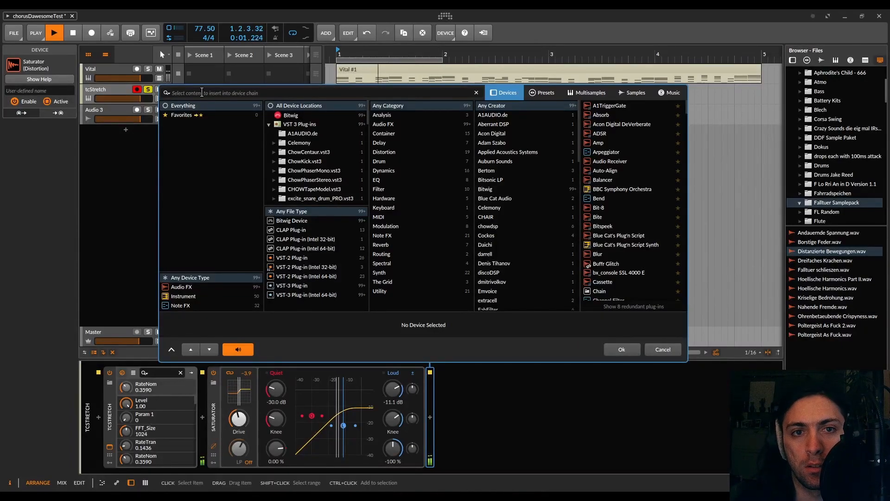
{"action": "type", "text": "MANTA"}
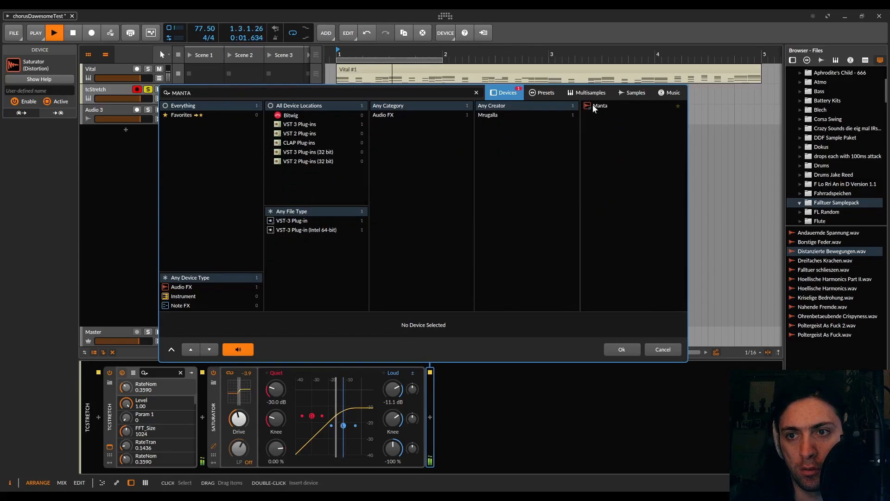
{"action": "double_click", "coordinate": [598, 106]}
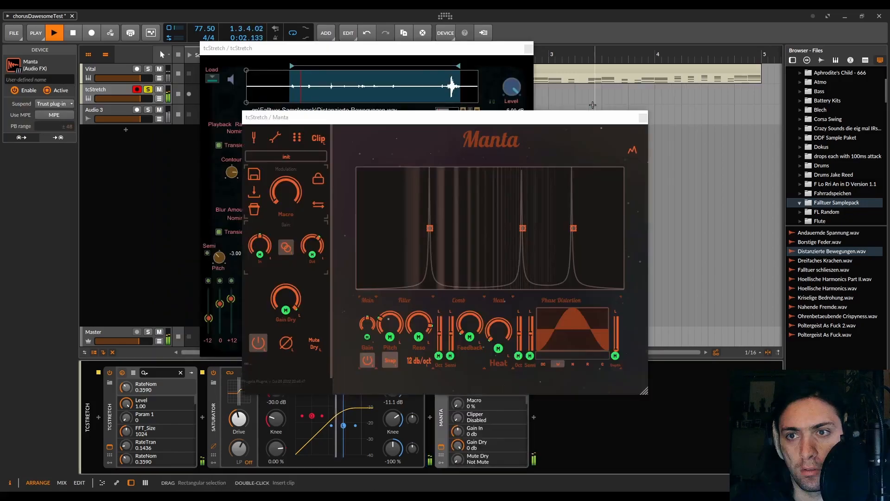
- Move Manta's two outer bandpass filters close to the middle one and mute the dry signal
{"action": "left_click_drag", "start_coordinate": [438, 232], "coordinate": [507, 229]}
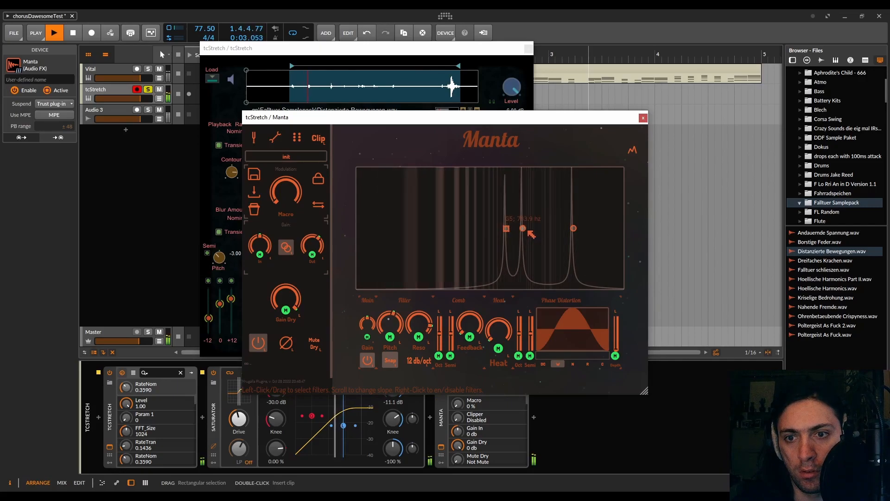
{"action": "left_click_drag", "start_coordinate": [574, 228], "coordinate": [538, 229]}
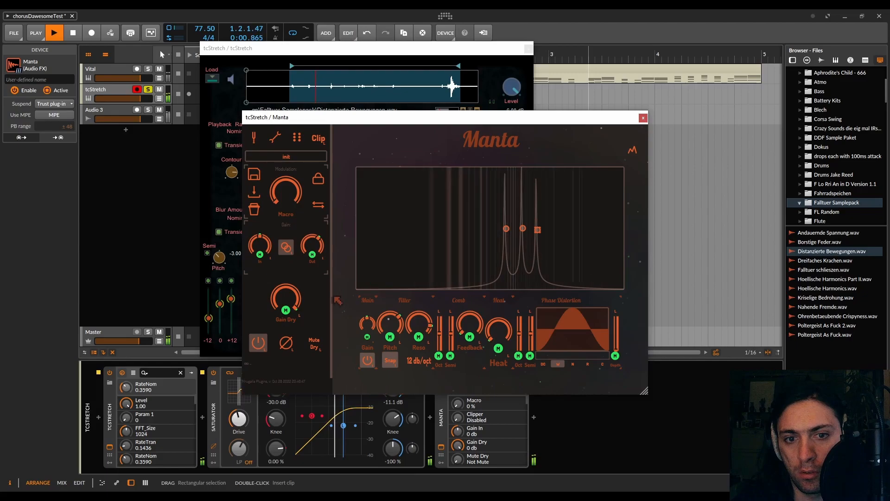
{"action": "left_click", "coordinate": [314, 344]}
- Select all three Manta filters, lower their pitch, set the slope to 24 dB/oct and raise the output gain to 26.06 dB
{"action": "left_click_drag", "start_coordinate": [569, 210], "coordinate": [494, 243]}
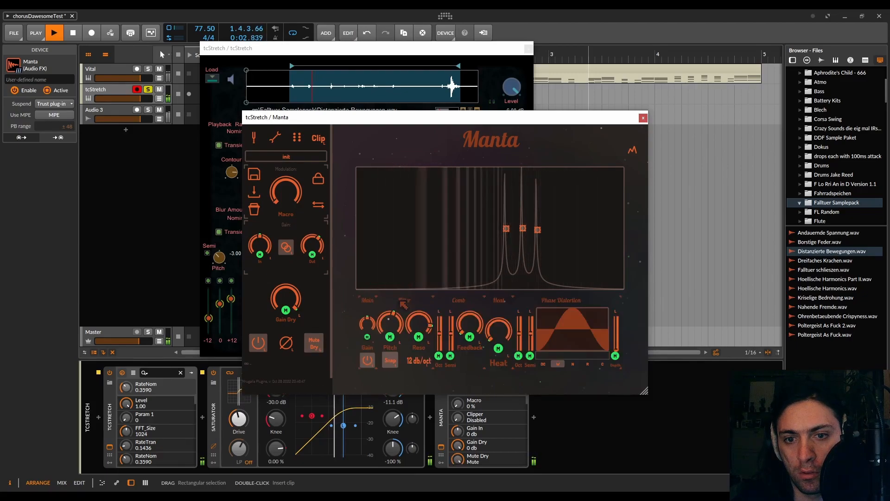
{"action": "left_click_drag", "start_coordinate": [391, 325], "coordinate": [391, 335]}
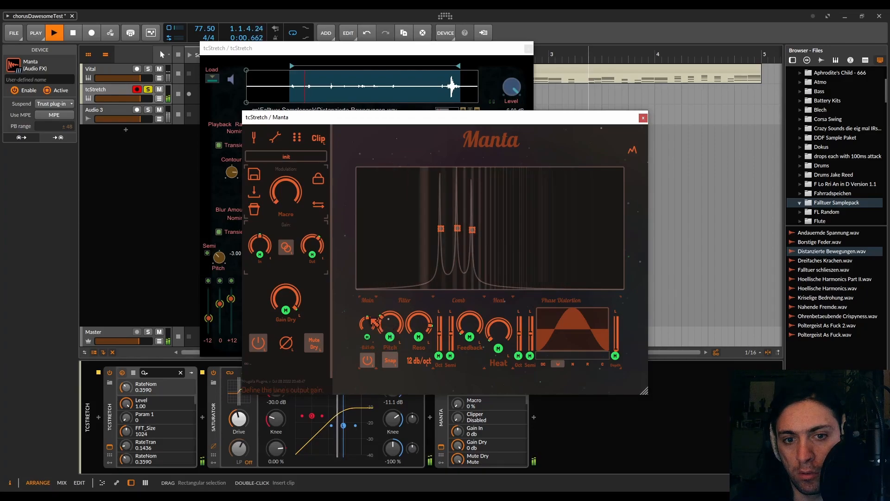
{"action": "left_click", "coordinate": [411, 361]}
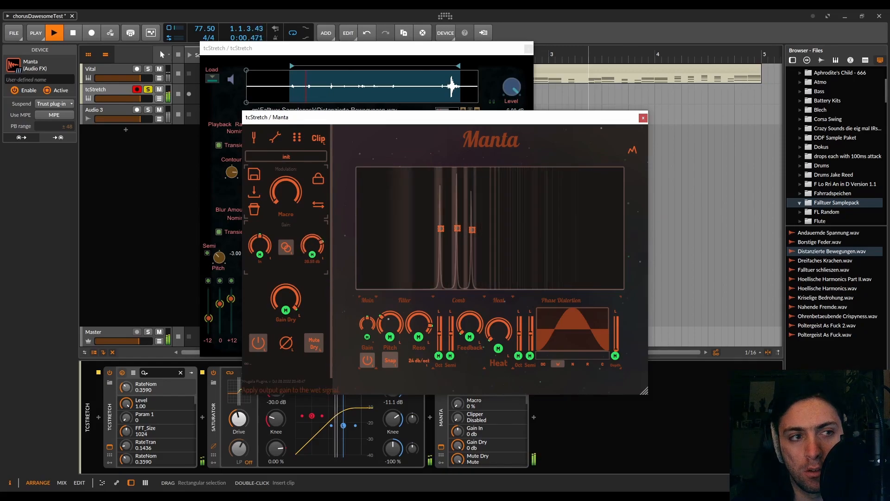
{"action": "left_click_drag", "start_coordinate": [309, 248], "coordinate": [309, 238]}
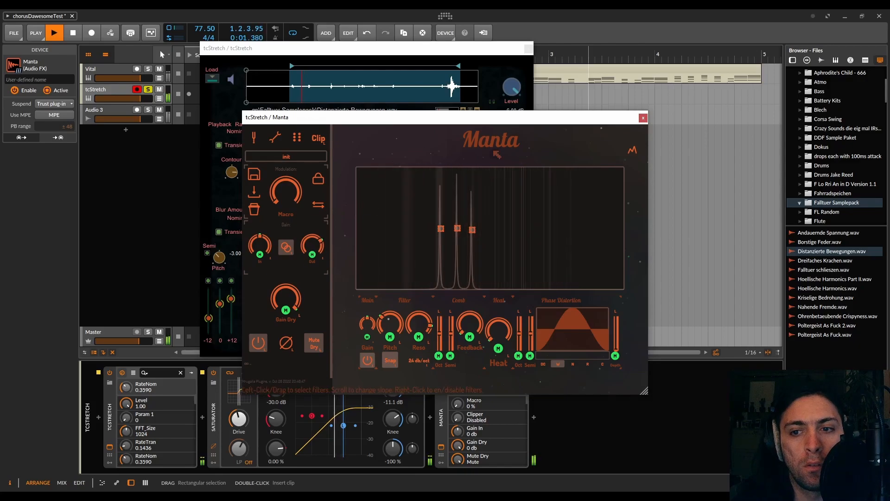
{"action": "left_click", "coordinate": [643, 118]}
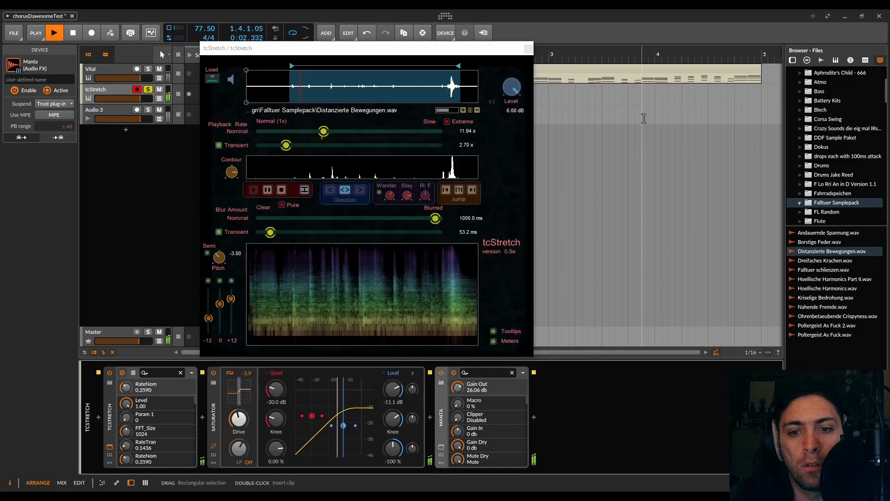
- Insert an FX Layer between the Saturator and Manta, and move Manta into it as a layer
{"action": "left_click", "coordinate": [430, 418]}
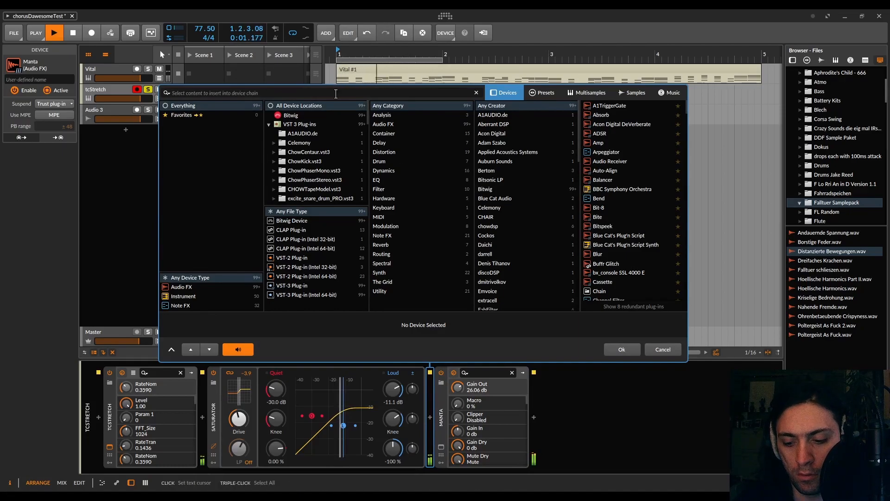
{"action": "type", "text": "LAYER"}
{"action": "double_click", "coordinate": [619, 104]}
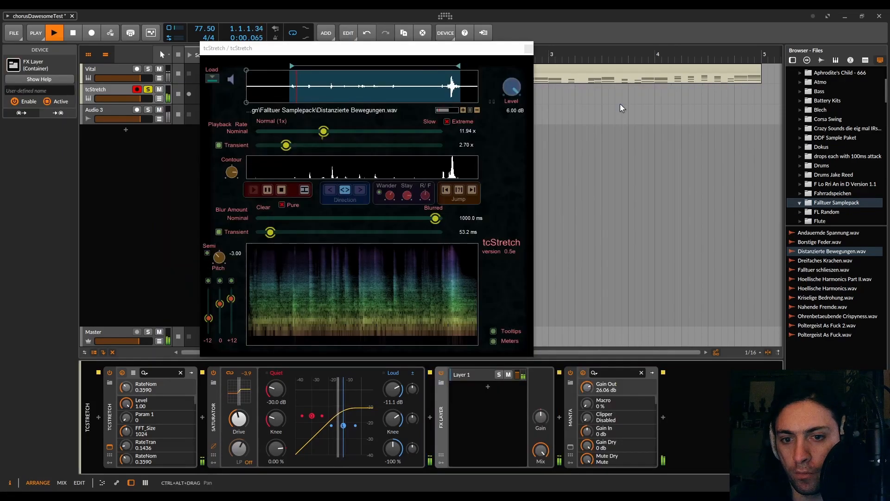
{"action": "left_click_drag", "start_coordinate": [575, 418], "coordinate": [482, 377]}
- Duplicate the Manta layer and, in the copy, raise the filters' pitch and set the output gain to 17.58 dB
{"action": "left_click", "coordinate": [480, 377]}
{"action": "left_click", "coordinate": [479, 377]}
{"action": "key", "text": "ctrl+d"}
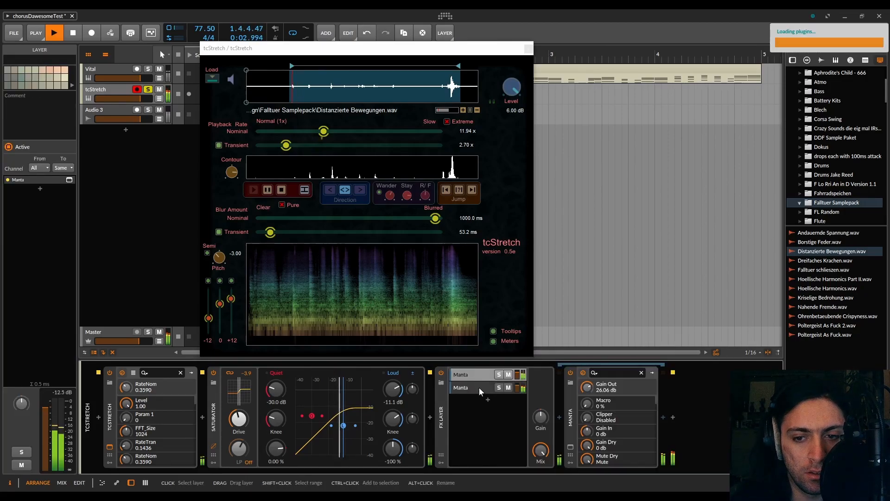
{"action": "left_click", "coordinate": [570, 447]}
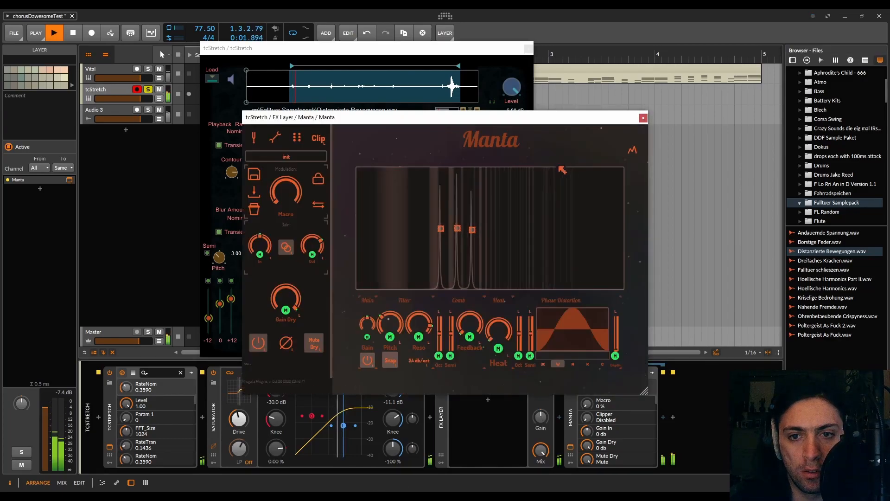
{"action": "mouse_move", "coordinate": [390, 325]}
{"action": "left_mouse_down"}
{"action": "mouse_move", "coordinate": [390, 311]}
{"action": "mouse_move", "coordinate": [388, 318]}
{"action": "left_mouse_up"}
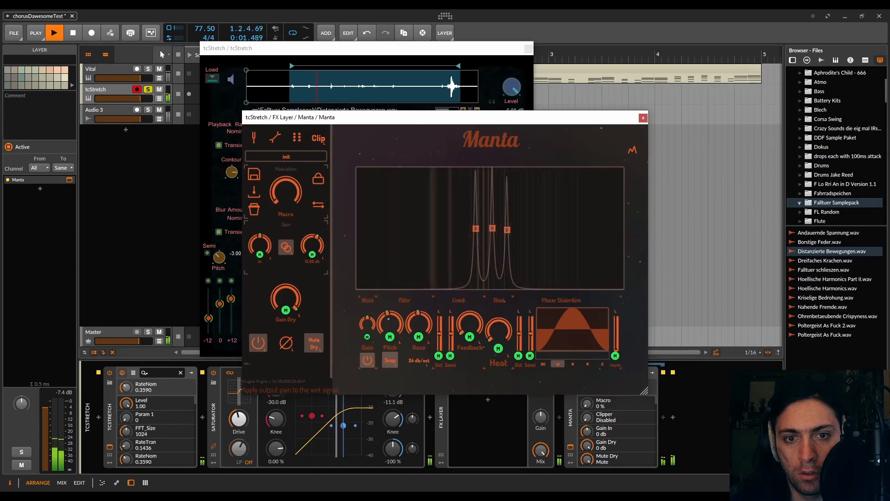
{"action": "left_click_drag", "start_coordinate": [312, 245], "coordinate": [312, 241]}
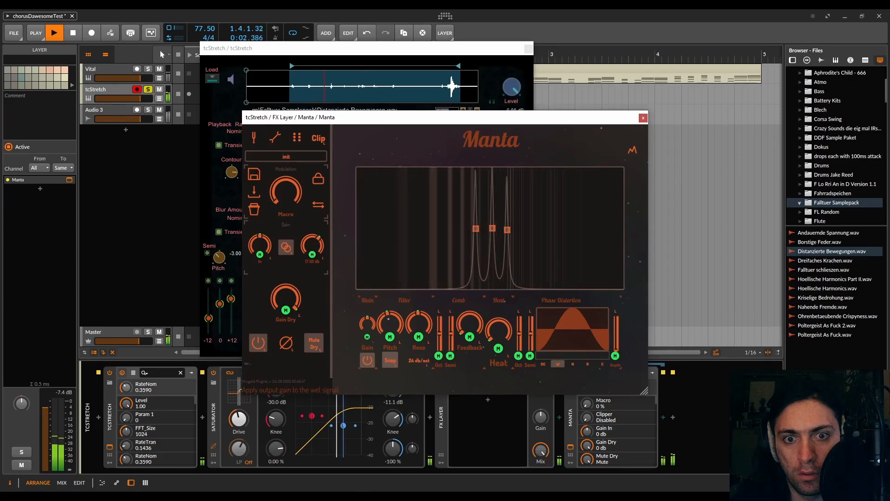
{"action": "left_click", "coordinate": [643, 117]}
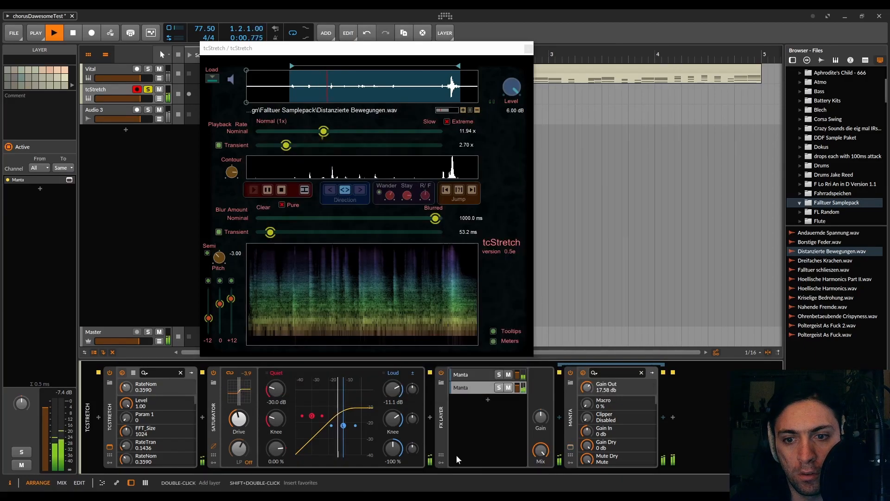
- Duplicate the second Manta layer and give the copy a higher filter pitch, a 36 dB/oct slope and 4.49 dB output gain
{"action": "left_click", "coordinate": [469, 389]}
{"action": "key", "text": "ctrl+d"}
{"action": "left_click", "coordinate": [484, 398]}
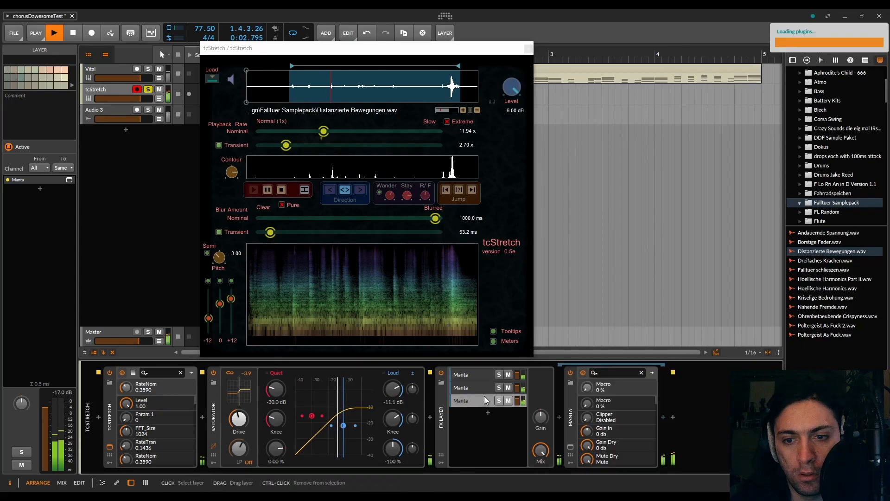
{"action": "left_click", "coordinate": [570, 446]}
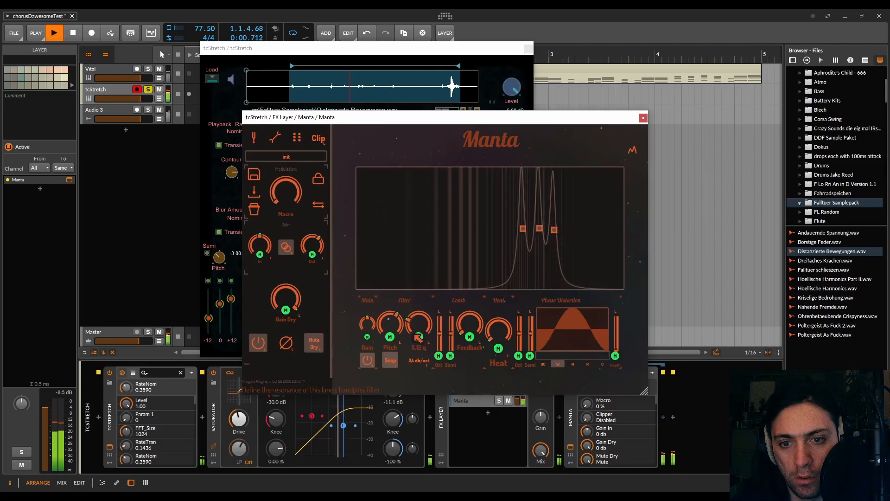
{"action": "left_click", "coordinate": [420, 361]}
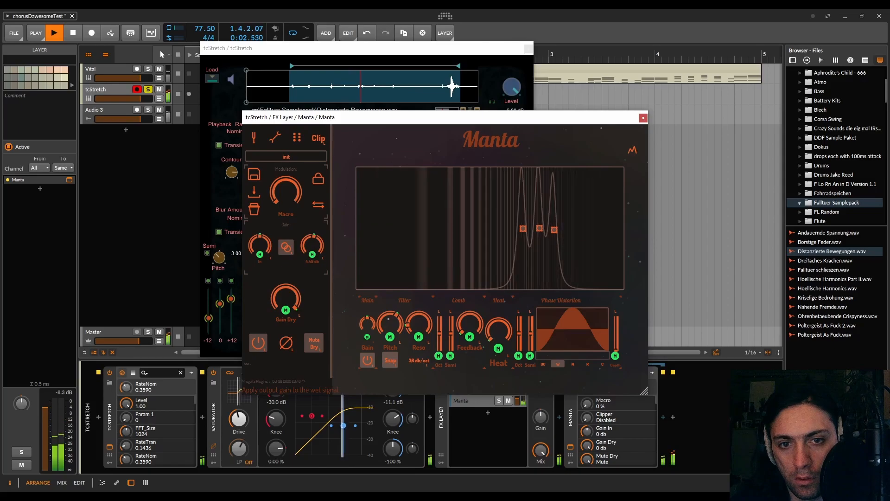
{"action": "left_click", "coordinate": [643, 118]}
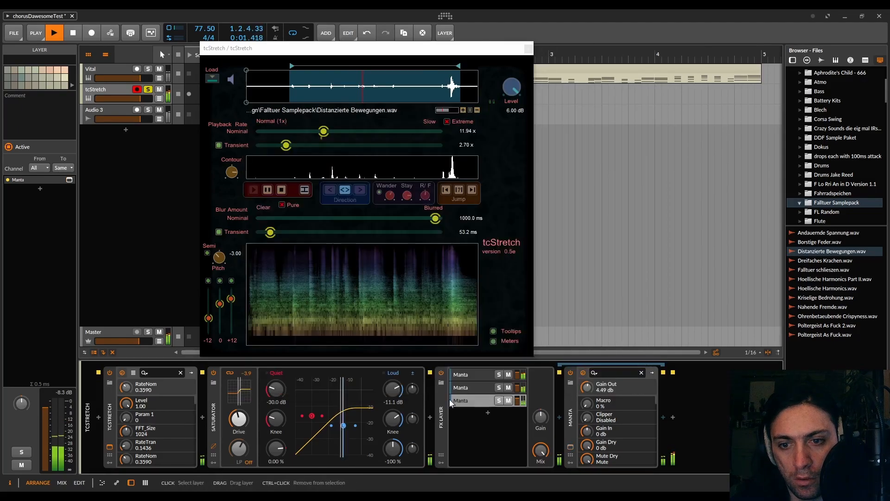
- Duplicate the third Manta layer and give the copy a higher filter pitch, a 48 dB/oct slope and a resonance of 2.34
{"action": "left_click", "coordinate": [468, 397]}
{"action": "key", "text": "ctrl+d"}
{"action": "left_click", "coordinate": [489, 414]}
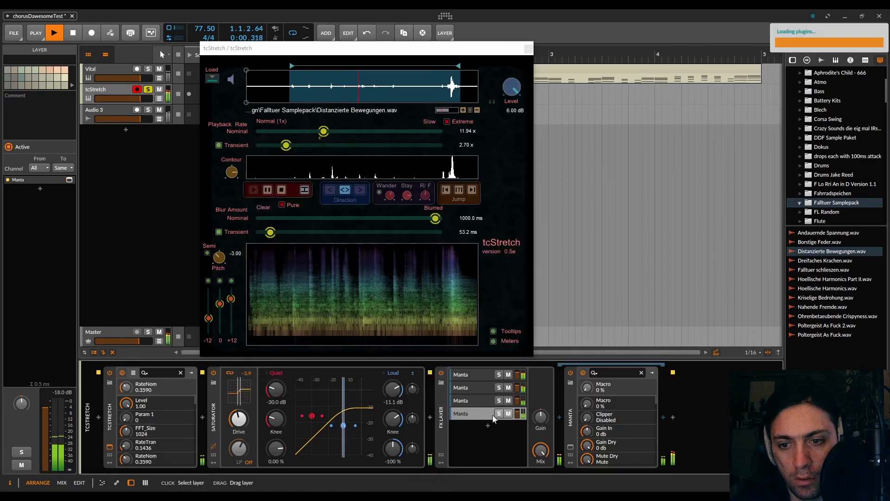
{"action": "left_click", "coordinate": [571, 446]}
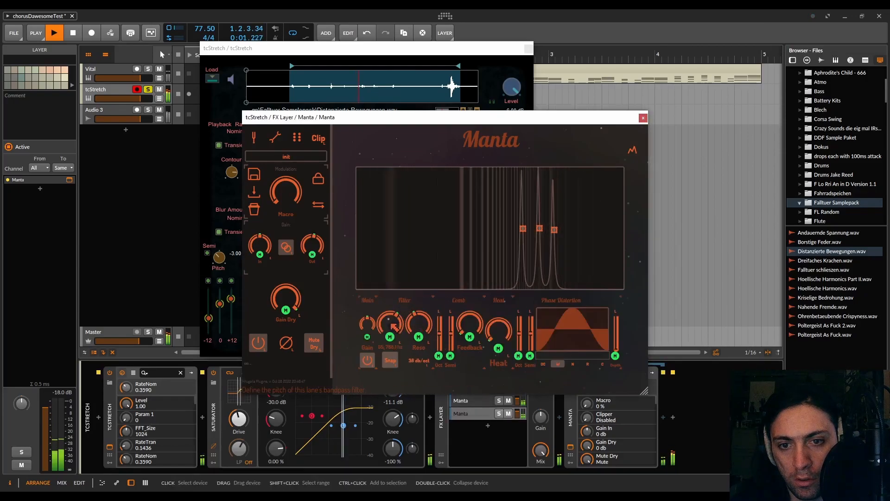
{"action": "left_click_drag", "start_coordinate": [390, 324], "coordinate": [390, 306]}
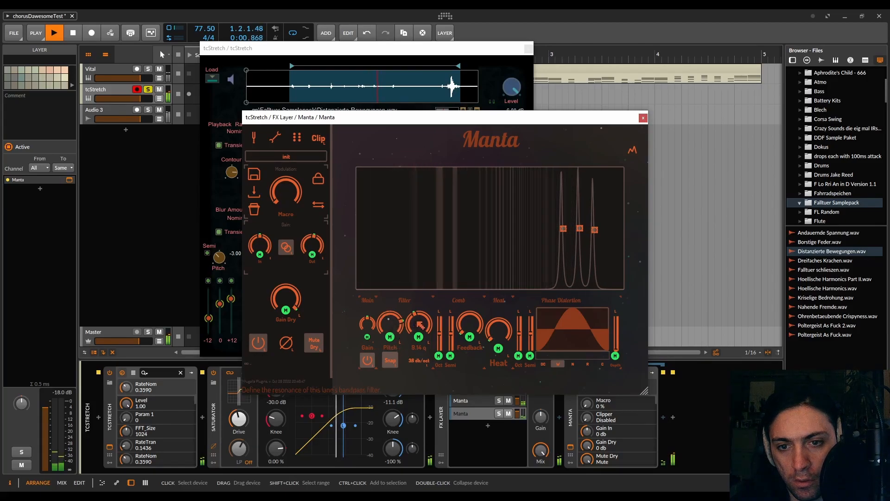
{"action": "left_click", "coordinate": [422, 362]}
{"action": "left_click", "coordinate": [420, 360]}
{"action": "left_click_drag", "start_coordinate": [419, 323], "coordinate": [420, 339]}
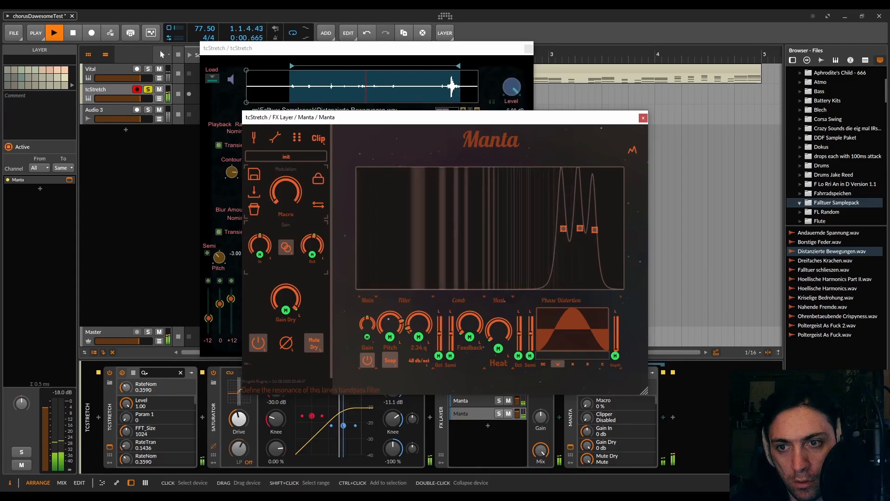
- Lower the fourth Manta's output gain to -3.67 dB and audition the FX Layer's mix, leaving it at 100 %
{"action": "left_click_drag", "start_coordinate": [321, 247], "coordinate": [321, 251]}
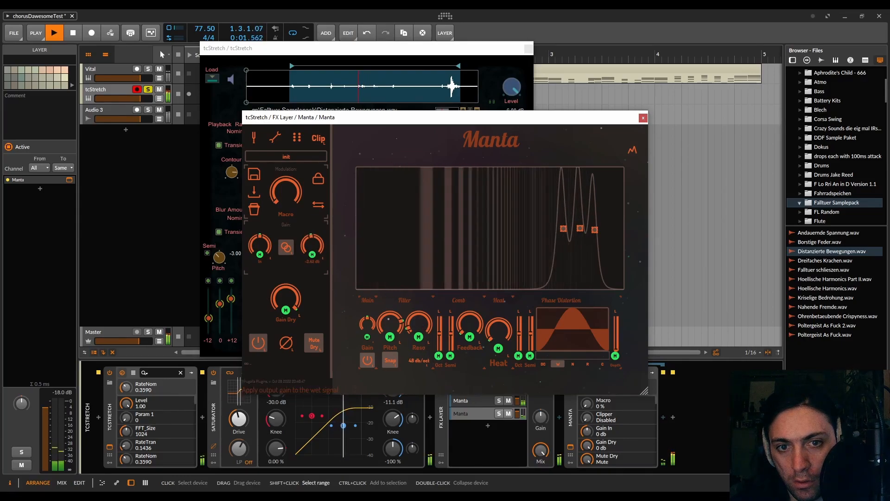
{"action": "left_click", "coordinate": [643, 118]}
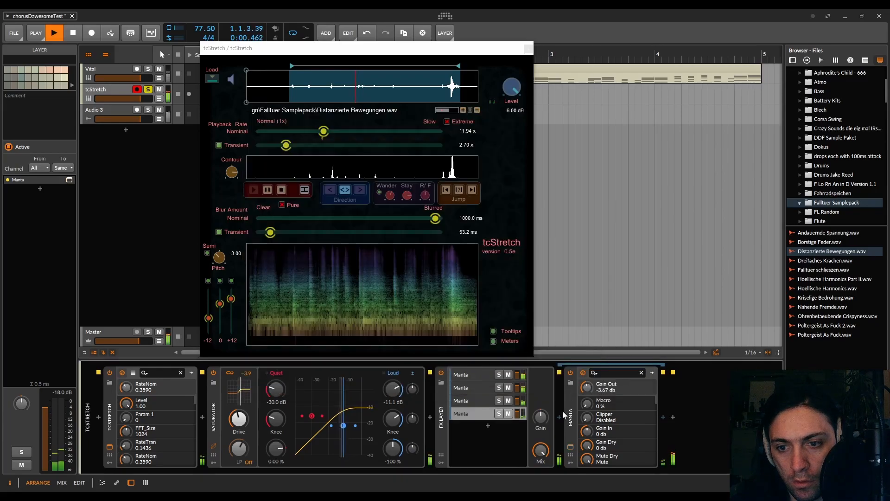
{"action": "left_click_drag", "start_coordinate": [541, 450], "coordinate": [541, 452]}
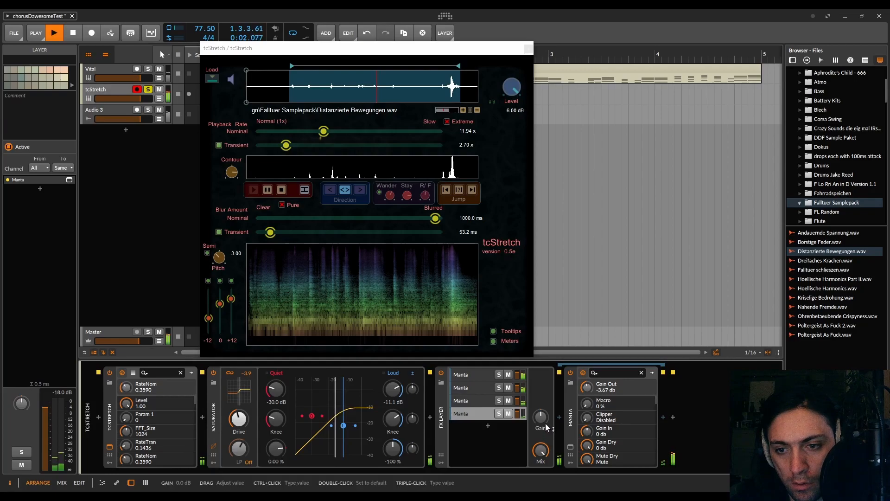
{"action": "left_click_drag", "start_coordinate": [541, 450], "coordinate": [541, 455]}
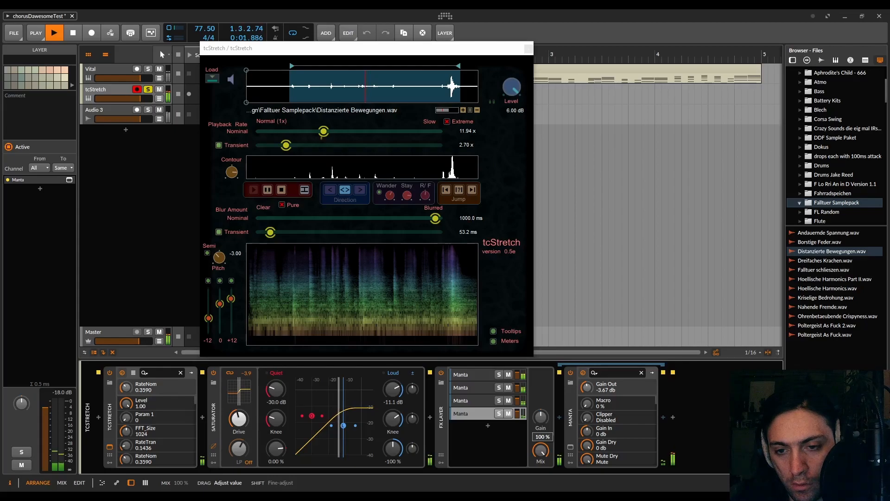
- Add a fifth layer to the FX Layer containing the Pro-Q 2 equalizer
{"action": "left_click", "coordinate": [488, 425]}
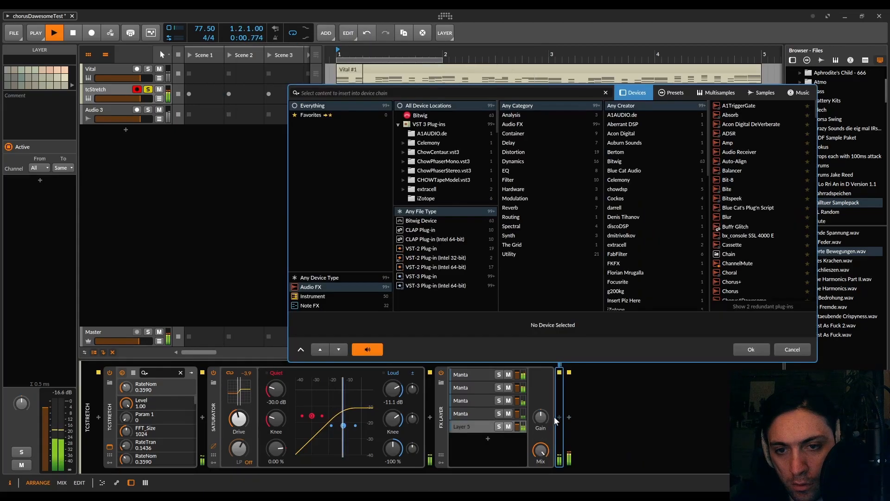
{"action": "type", "text": "pro-q"}
{"action": "double_click", "coordinate": [740, 103]}
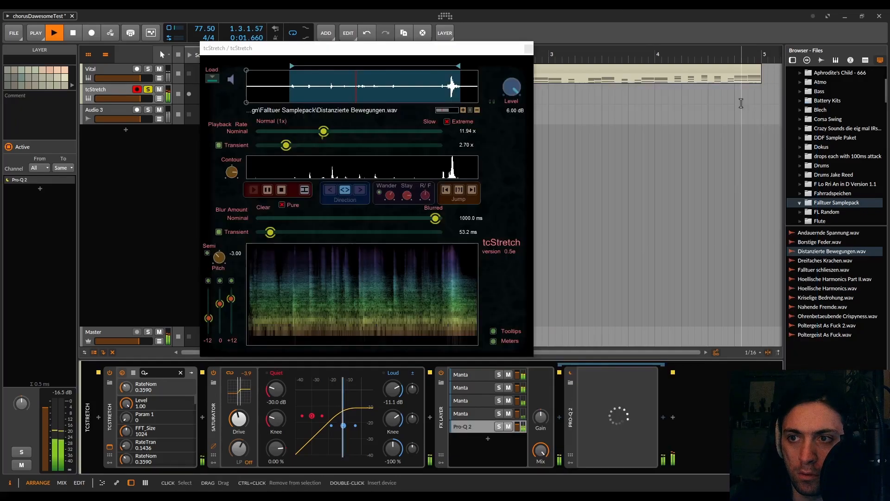
- Create a 24 dB/oct Low Cut band in Pro-Q 2 at about 6115 Hz with a Q of 0.45
{"action": "left_click_drag", "start_coordinate": [391, 278], "coordinate": [431, 289]}
{"action": "left_click", "coordinate": [345, 334]}
{"action": "left_click", "coordinate": [359, 368]}
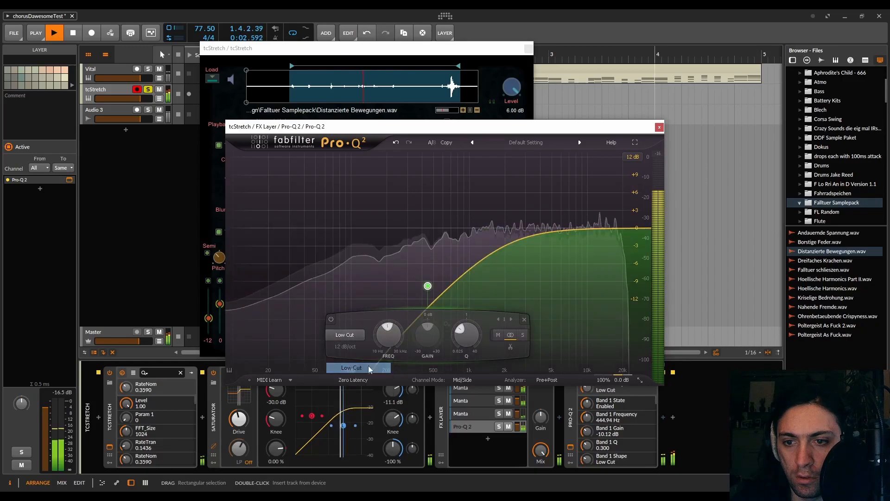
{"action": "left_click_drag", "start_coordinate": [429, 288], "coordinate": [577, 289]}
{"action": "left_click", "coordinate": [541, 266], "text": "alt+shift"}
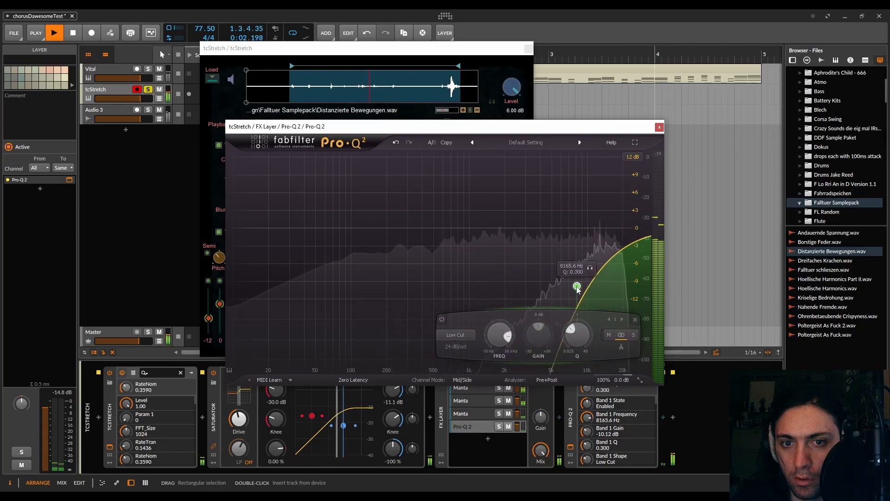
{"action": "mouse_move", "coordinate": [571, 264]}
{"action": "left_mouse_down"}
{"action": "mouse_move", "coordinate": [569, 284]}
{"action": "mouse_move", "coordinate": [562, 266]}
{"action": "left_mouse_up"}
{"action": "left_click", "coordinate": [659, 127]}
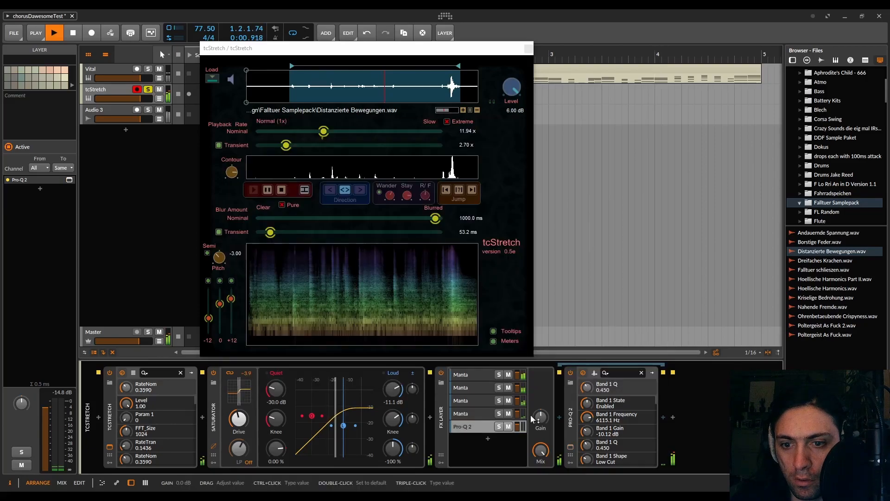
{"action": "left_click_drag", "start_coordinate": [520, 426], "coordinate": [520, 428]}
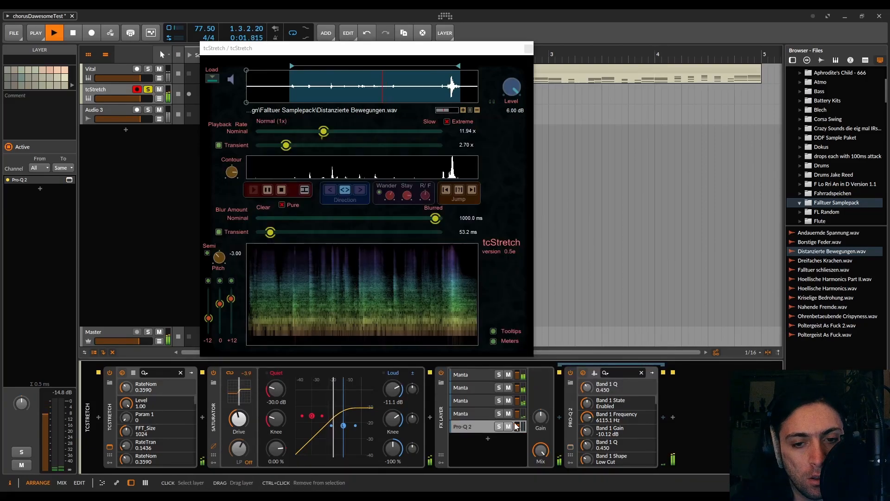
- Collapse the FX Layer and insert a second FX Layer directly after it
{"action": "double_click", "coordinate": [441, 418]}
{"action": "left_click", "coordinate": [453, 417]}
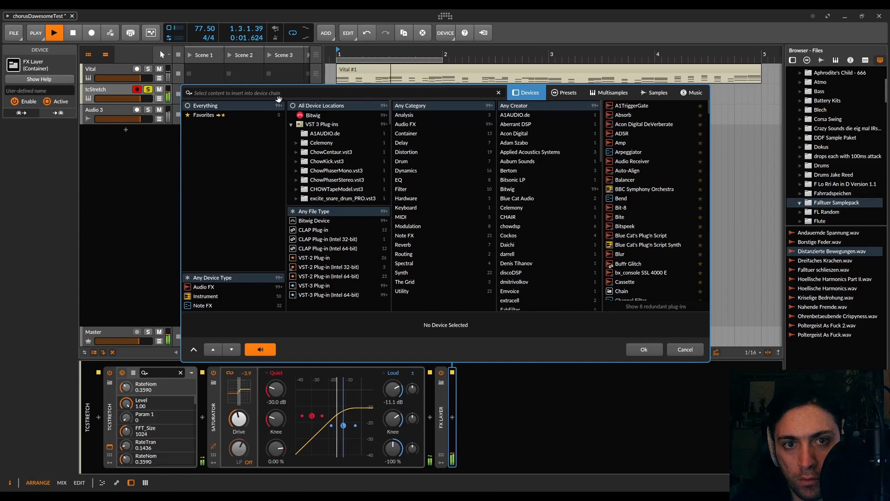
{"action": "type", "text": "FX"}
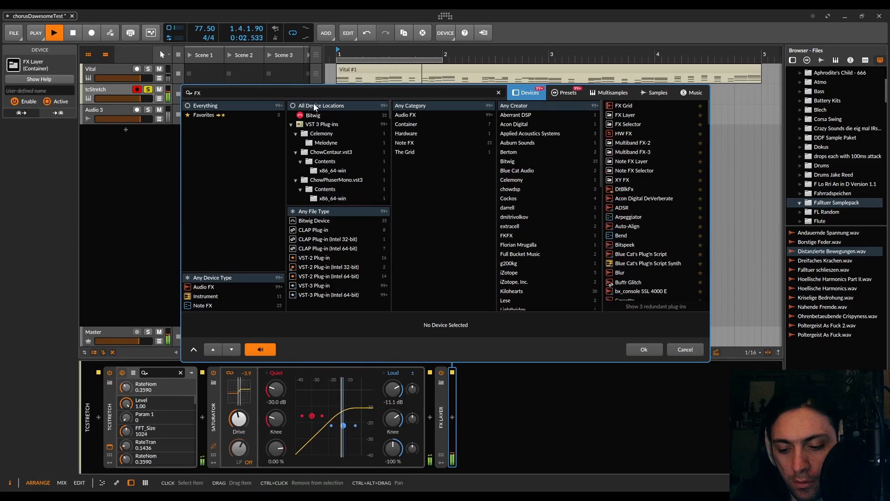
{"action": "type", "text": " LAY"}
{"action": "double_click", "coordinate": [641, 107]}
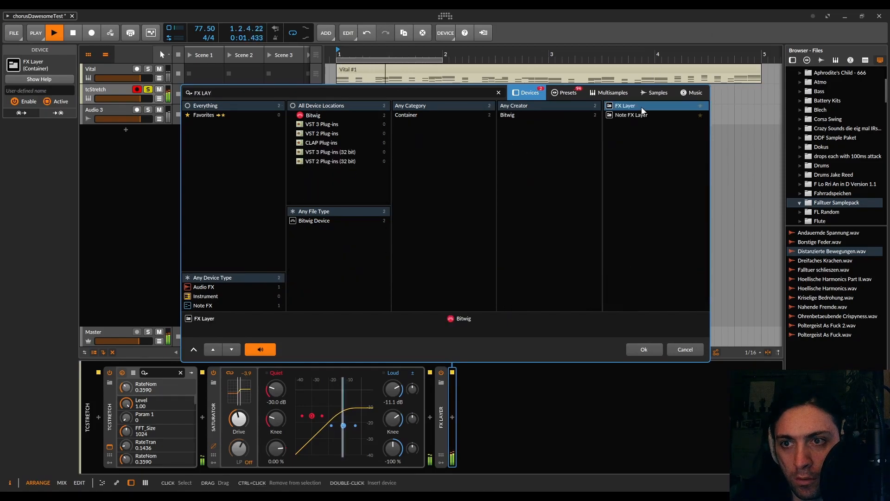
- Insert the pitch snap plugin into Layer 1 of the second FX Layer
{"action": "left_click", "coordinate": [504, 377]}
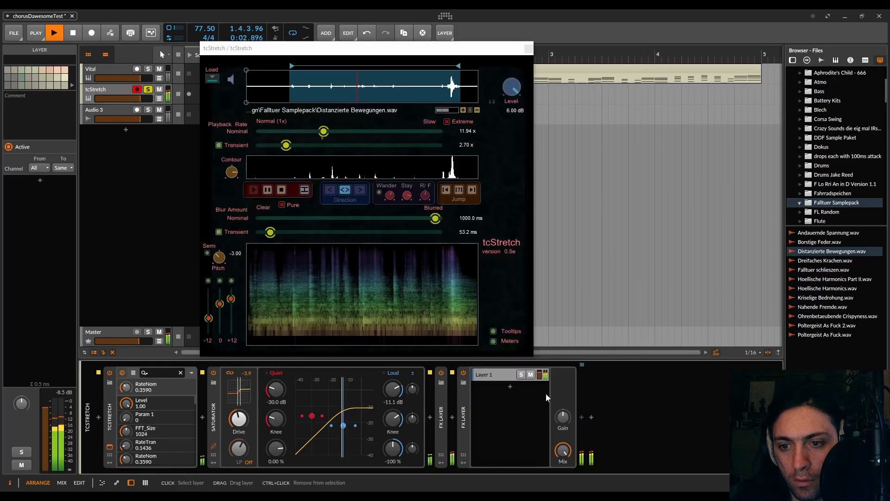
{"action": "left_click", "coordinate": [583, 418]}
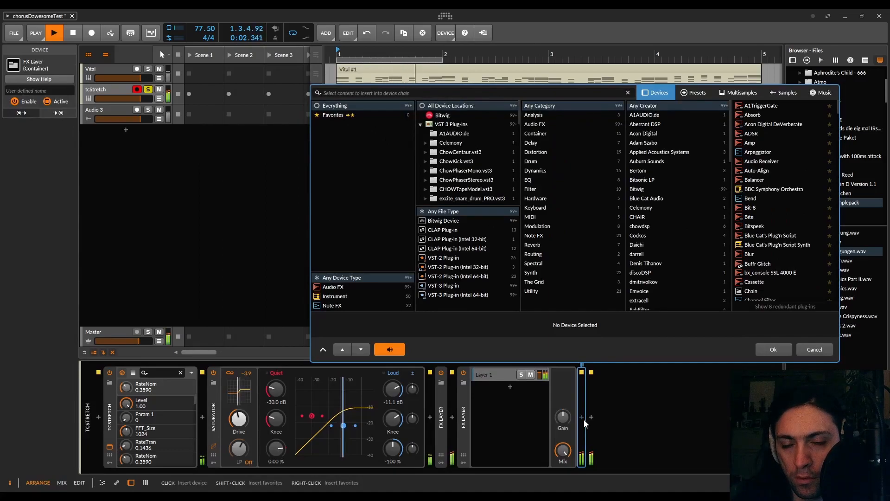
{"action": "type", "text": "PITCH"}
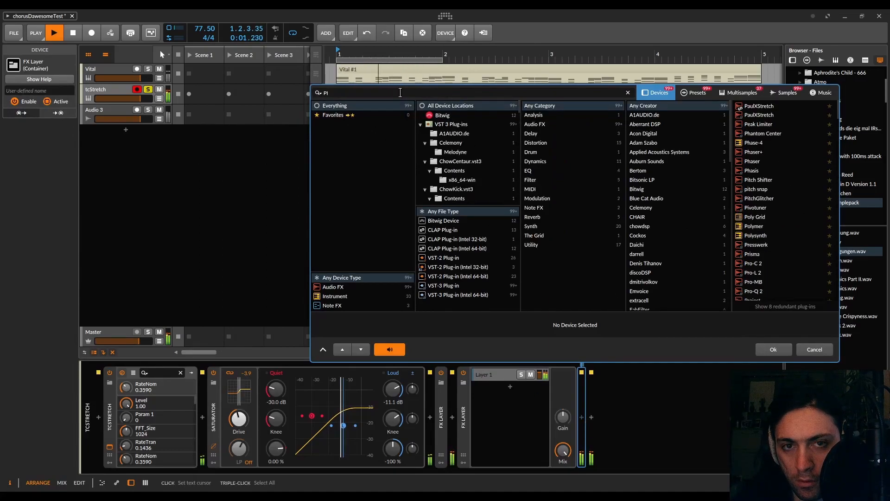
{"action": "double_click", "coordinate": [765, 117]}
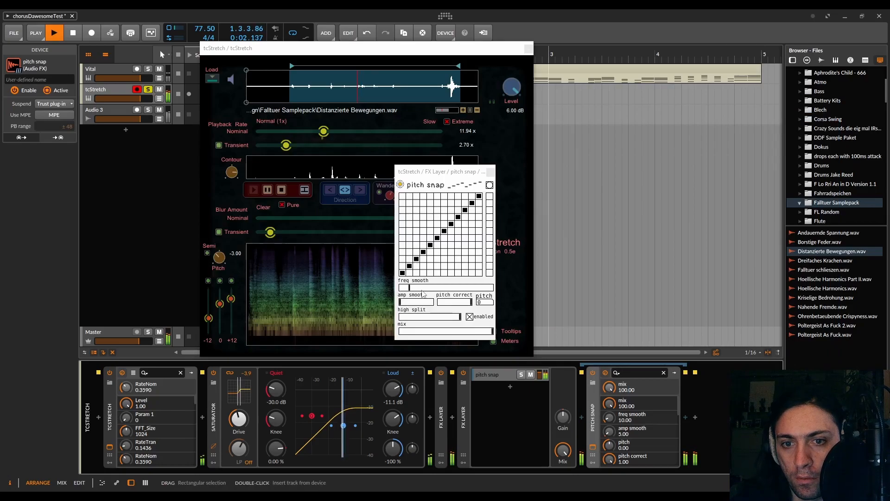
- In pitch snap, set freq smooth to 0 and amp smooth to 100, map the notes onto six target pitches, and turn off the enabled option
{"action": "left_click_drag", "start_coordinate": [422, 292], "coordinate": [375, 288]}
{"action": "left_click_drag", "start_coordinate": [526, 294], "coordinate": [340, 293]}
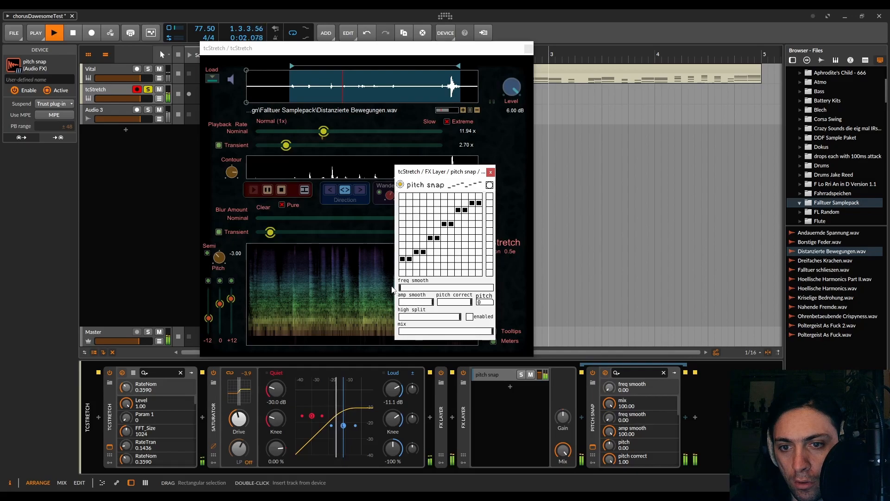
{"action": "left_click", "coordinate": [490, 172]}
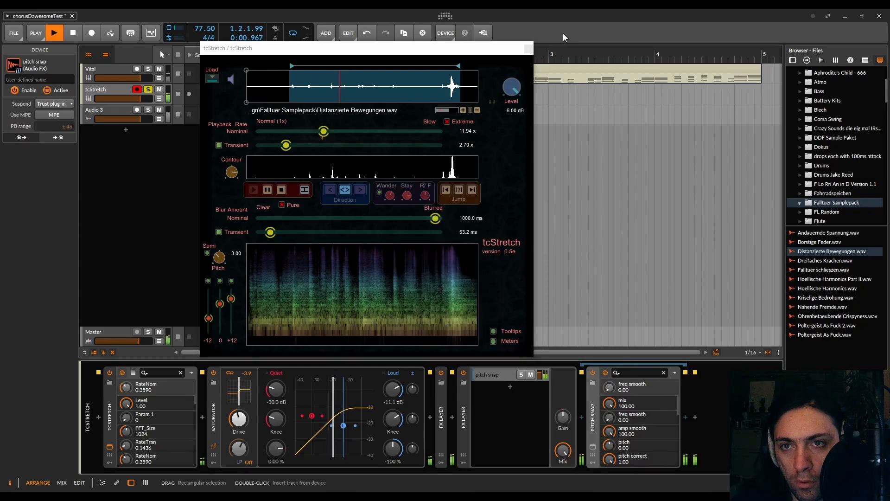
- Close the tcStretch window and bypass, then re-enable, the second FX Layer to compare the sound
{"action": "left_click", "coordinate": [528, 48]}
{"action": "left_click", "coordinate": [464, 373]}
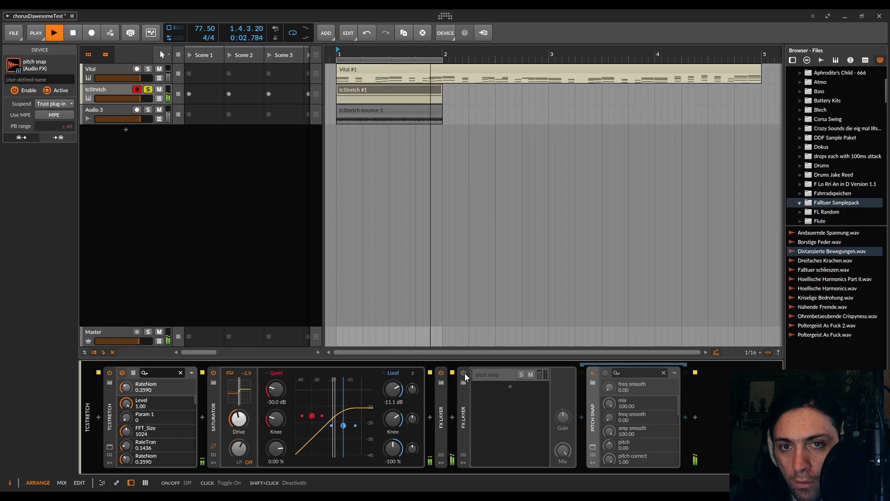
{"action": "left_click", "coordinate": [464, 373]}
- Insert RX 8 De-click after pitch snap with sensitivity 1.3 and click widening 0.4 ms
{"action": "left_click", "coordinate": [685, 417]}
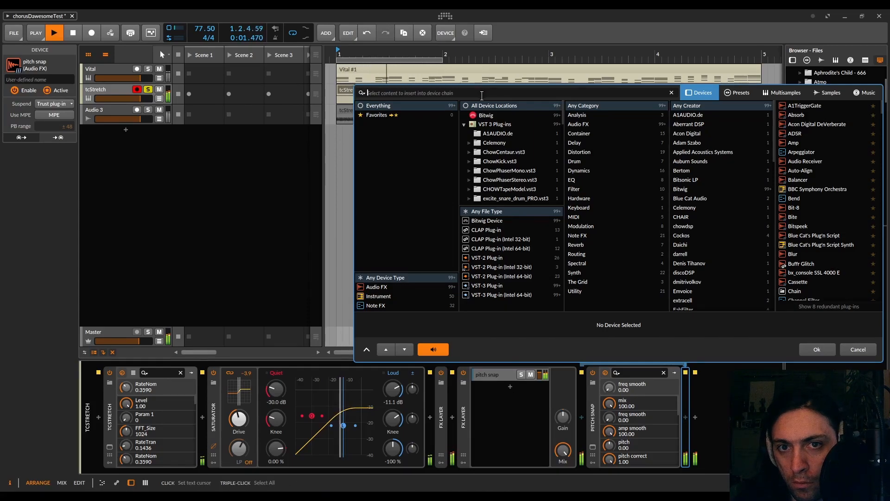
{"action": "type", "text": "click"}
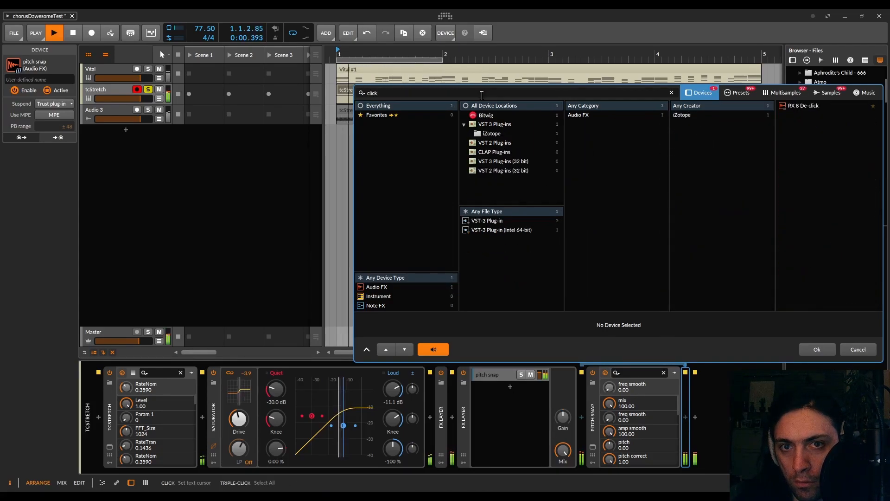
{"action": "double_click", "coordinate": [807, 106]}
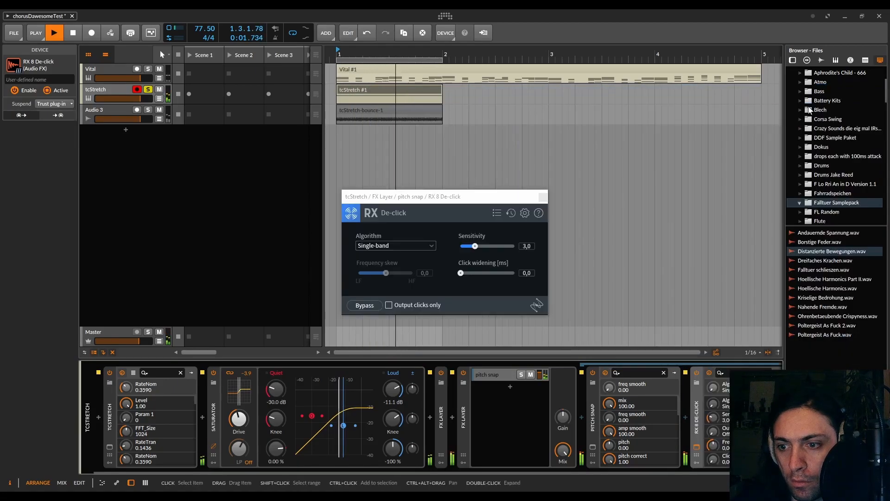
{"action": "scroll", "coordinate": [491, 271], "scroll_direction": "up", "scroll_amount": 2}
{"action": "scroll", "coordinate": [492, 271], "scroll_direction": "down", "scroll_amount": 1}
{"action": "left_click_drag", "start_coordinate": [490, 245], "coordinate": [465, 277]}
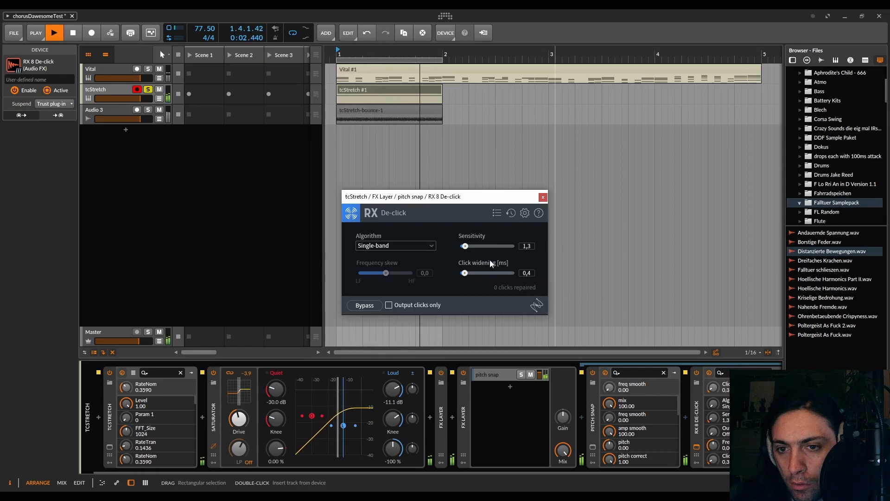
- Reopen tcStretch, set its pitch to -5.00, and raise the -12 and 0 harmonic gain sliders
{"action": "left_click", "coordinate": [109, 447]}
{"action": "left_click_drag", "start_coordinate": [297, 48], "coordinate": [100, 28]}
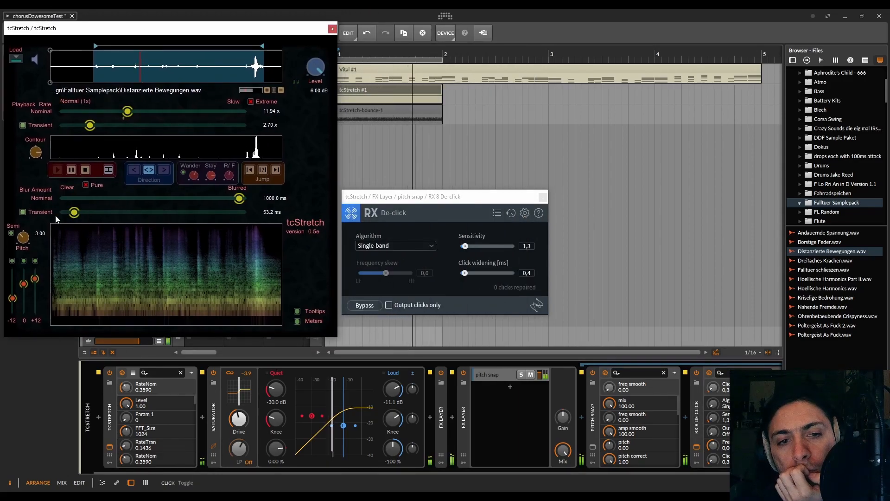
{"action": "left_click_drag", "start_coordinate": [28, 237], "coordinate": [28, 176]}
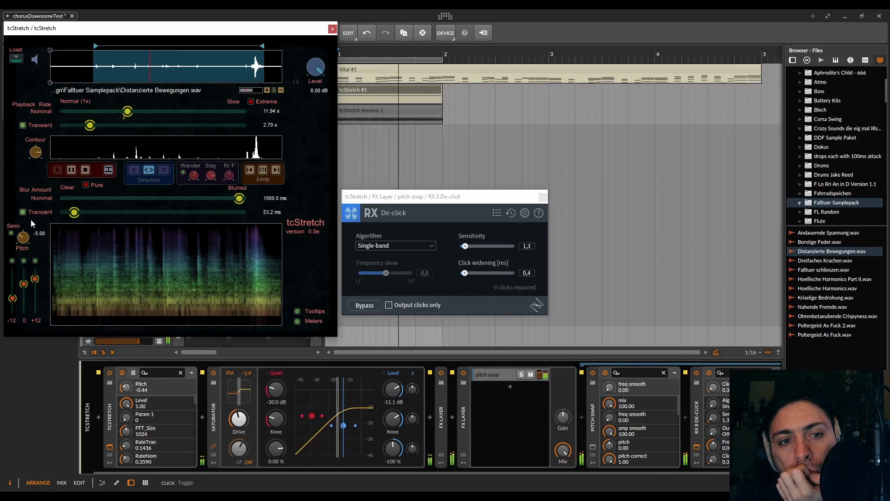
{"action": "left_click", "coordinate": [543, 197]}
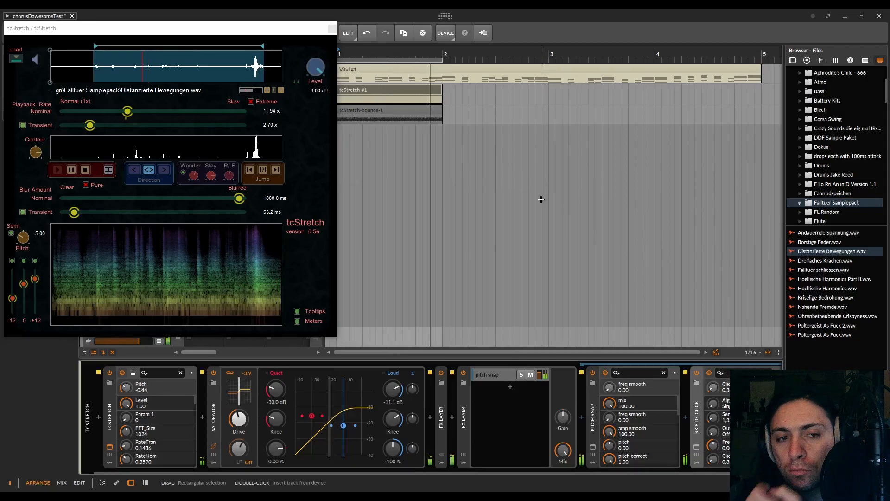
{"action": "left_click_drag", "start_coordinate": [13, 298], "coordinate": [35, 280]}
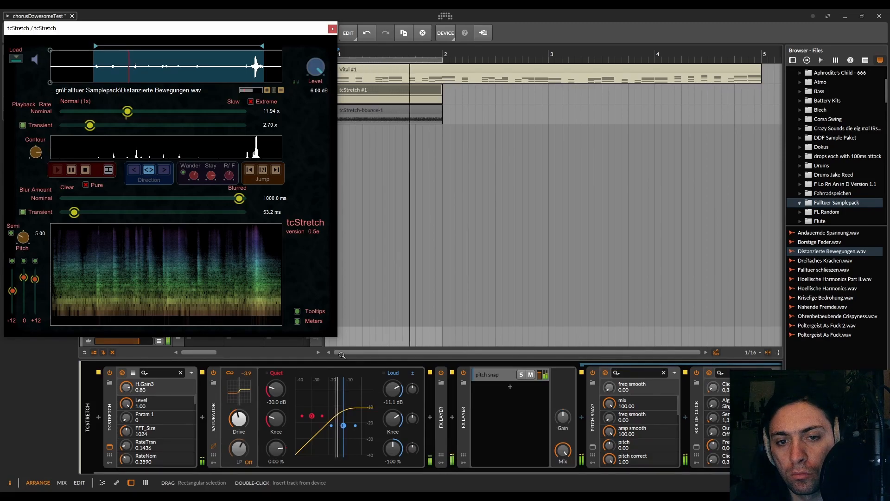
- Replace RX 8 De-click with Digitalis and set its telecommunications Loss to 66 and Priority to 52
{"action": "left_click", "coordinate": [699, 432]}
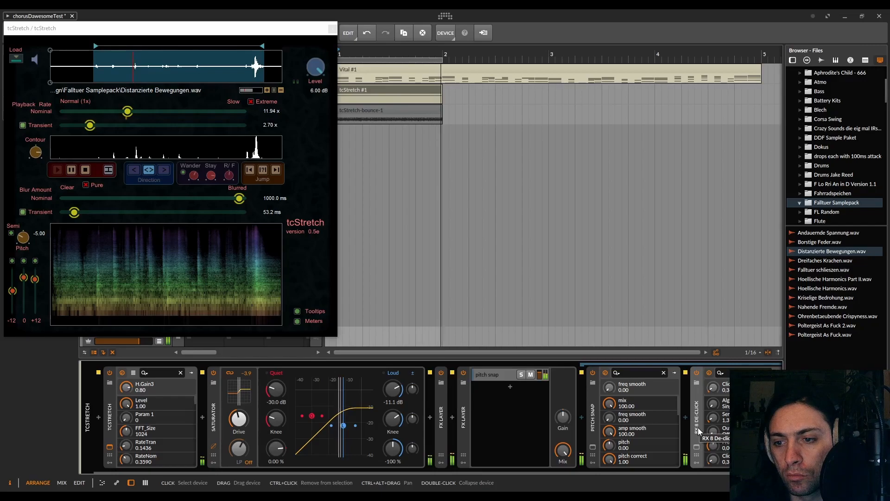
{"action": "key", "text": "Delete"}
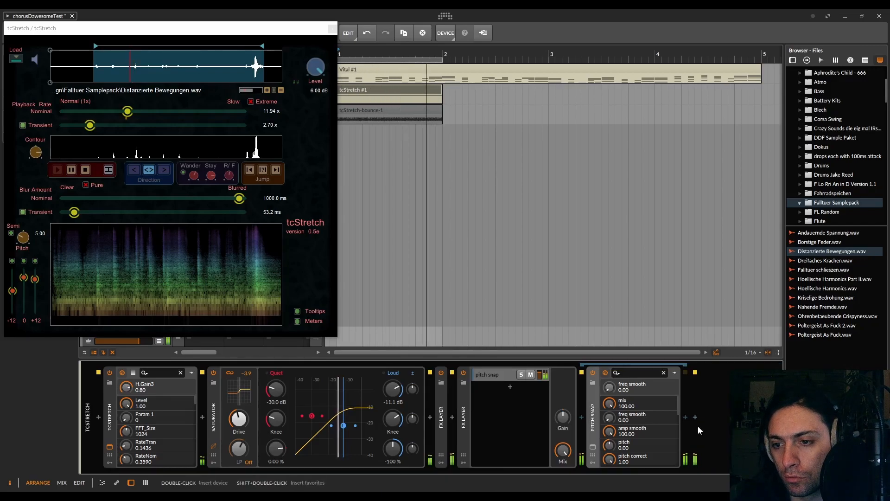
{"action": "left_click", "coordinate": [686, 417]}
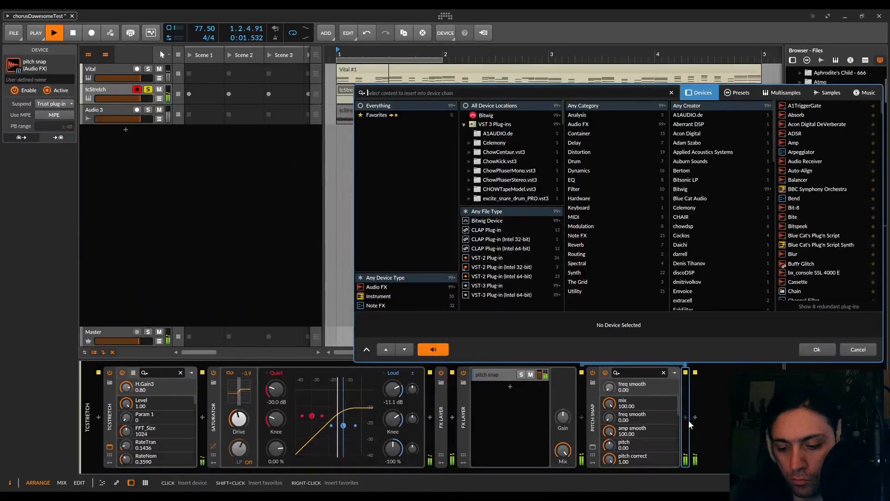
{"action": "type", "text": "digita"}
{"action": "double_click", "coordinate": [794, 106]}
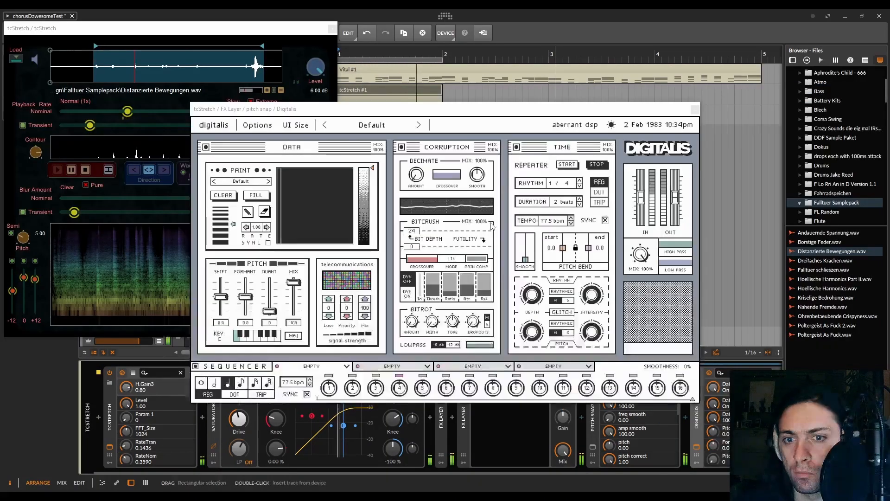
{"action": "mouse_move", "coordinate": [347, 308]}
{"action": "left_mouse_down"}
{"action": "mouse_move", "coordinate": [348, 283]}
{"action": "mouse_move", "coordinate": [330, 290]}
{"action": "mouse_move", "coordinate": [346, 233]}
{"action": "left_mouse_up"}
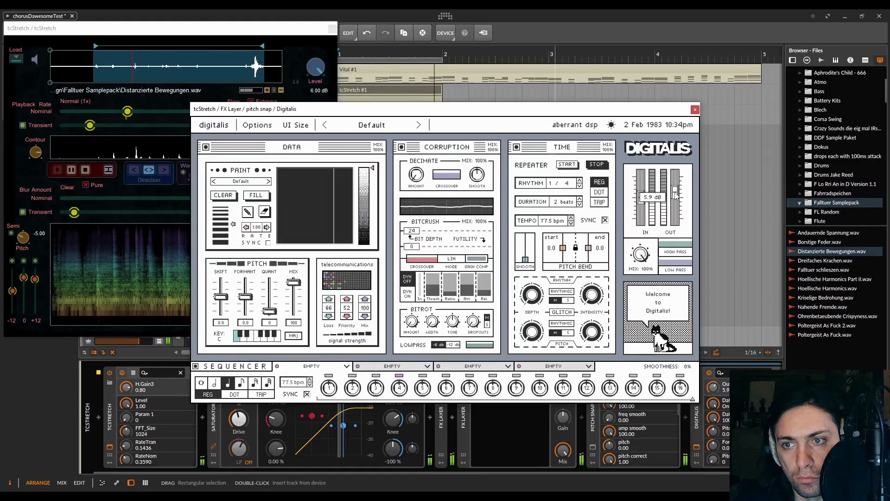
{"action": "left_click", "coordinate": [695, 110]}
- Collapse the Digitalis and pitch snap devices, and duplicate the pitch snap layer in the second FX Layer
{"action": "double_click", "coordinate": [696, 424]}
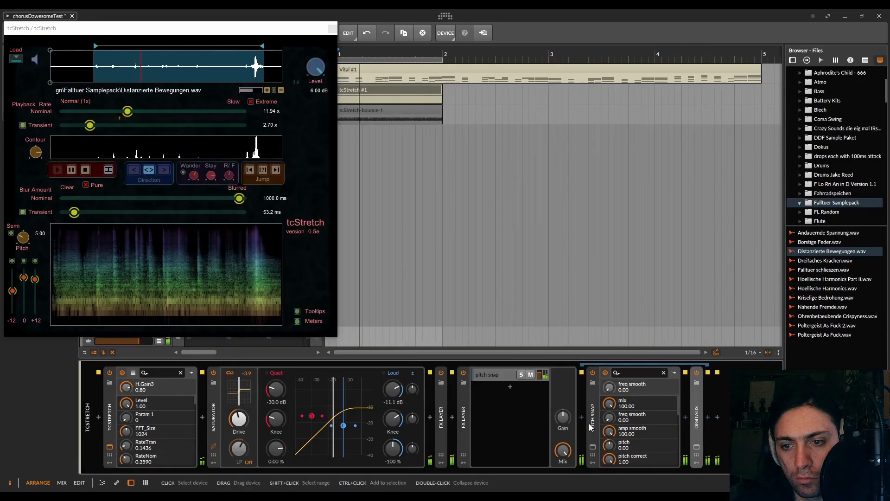
{"action": "double_click", "coordinate": [591, 423]}
{"action": "left_click", "coordinate": [500, 376]}
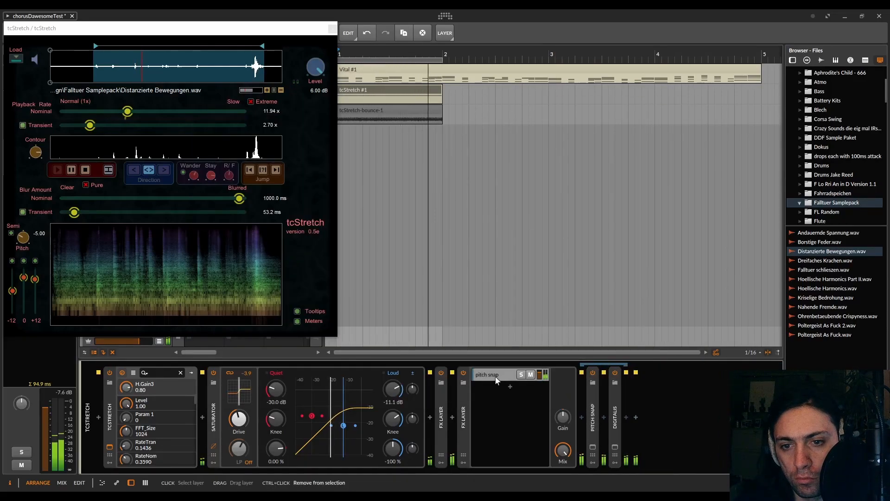
{"action": "key", "text": "ctrl+d"}
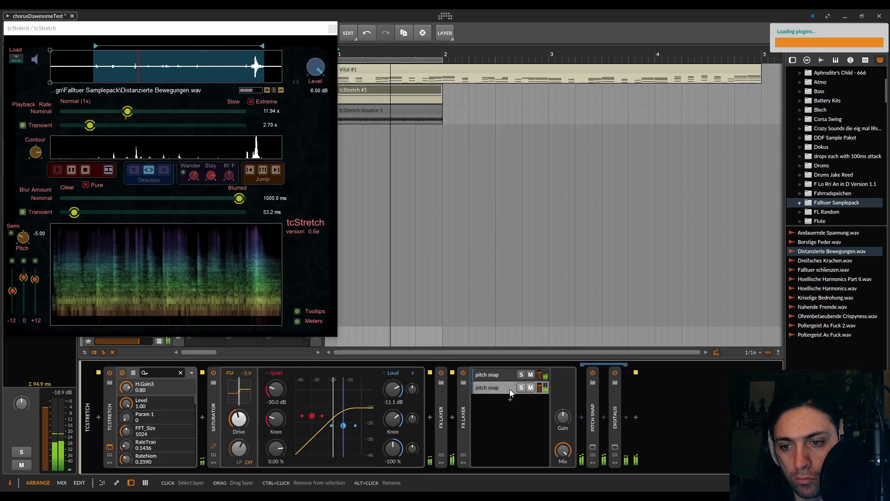
- In the duplicated layer, raise pitch snap's freq smooth and set Digitalis to formant 2.0 and telecommunications Loss 53
{"action": "left_click", "coordinate": [610, 431]}
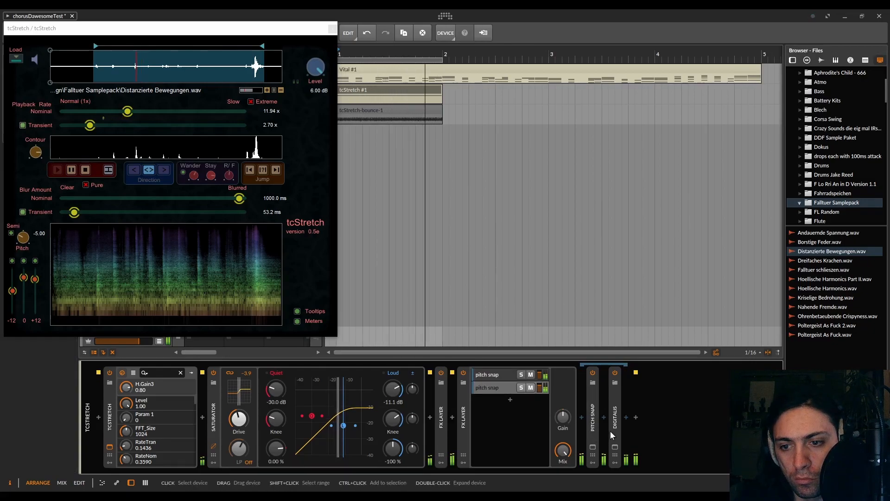
{"action": "left_click", "coordinate": [593, 447]}
{"action": "left_click", "coordinate": [416, 288]}
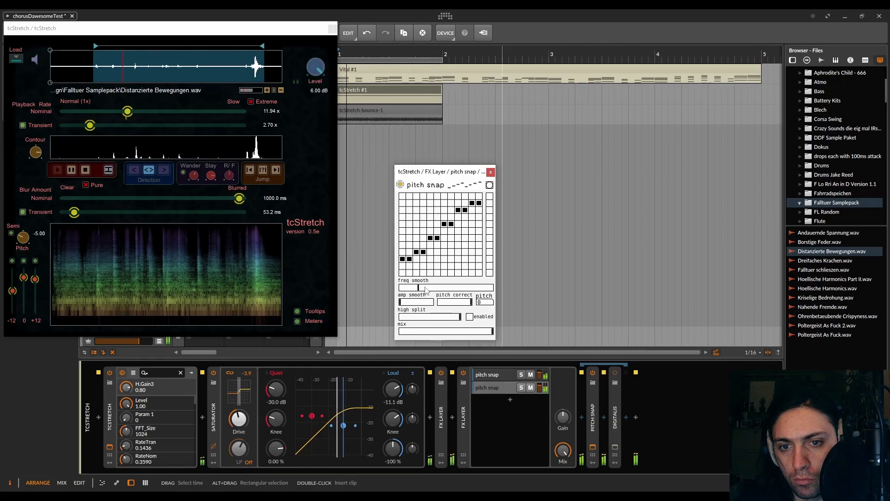
{"action": "left_click", "coordinate": [491, 172]}
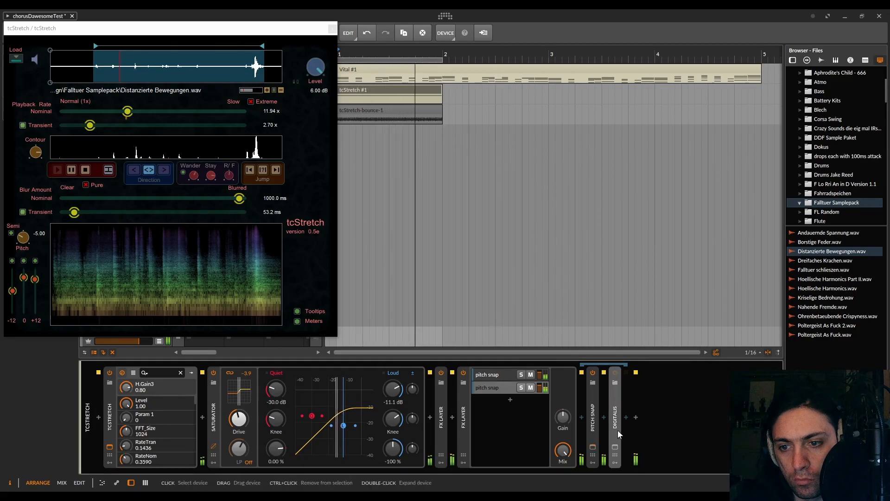
{"action": "left_click", "coordinate": [615, 445]}
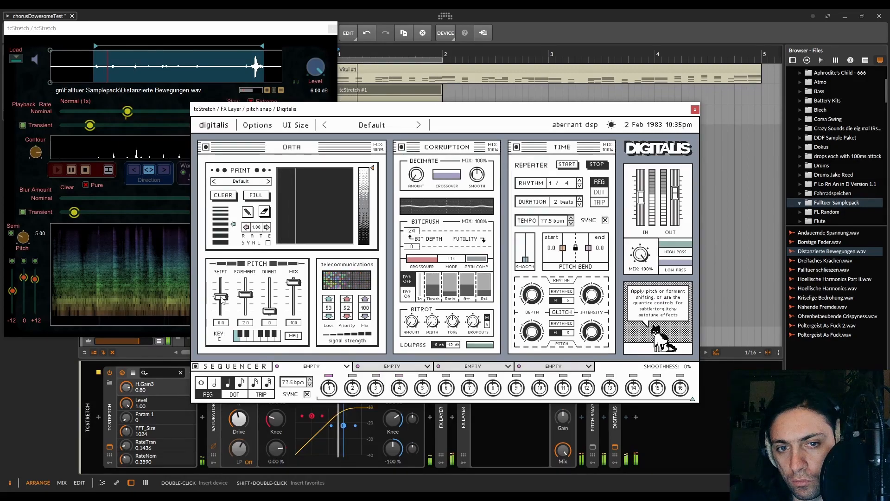
{"action": "left_click", "coordinate": [694, 110]}
- Duplicate the second pitch snap layer and raise freq smooth in the third layer's pitch snap to a little below halfway
{"action": "left_click", "coordinate": [486, 386]}
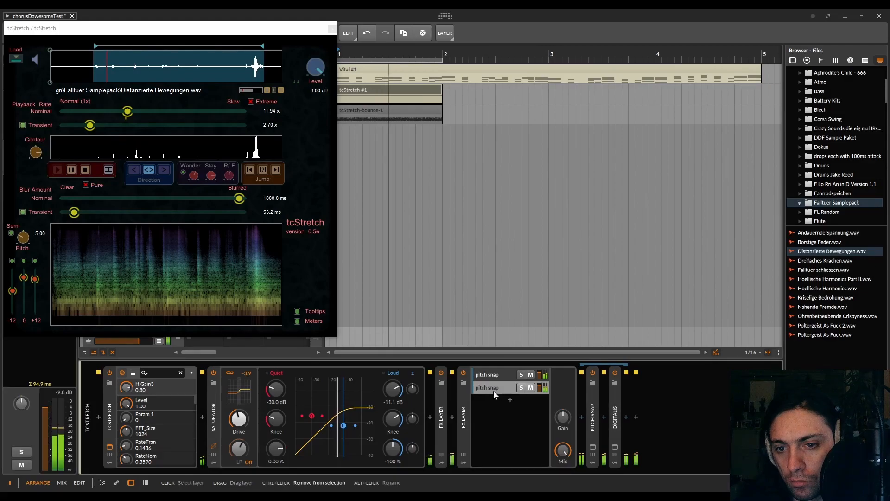
{"action": "key", "text": "ctrl+d"}
{"action": "left_click", "coordinate": [616, 412]}
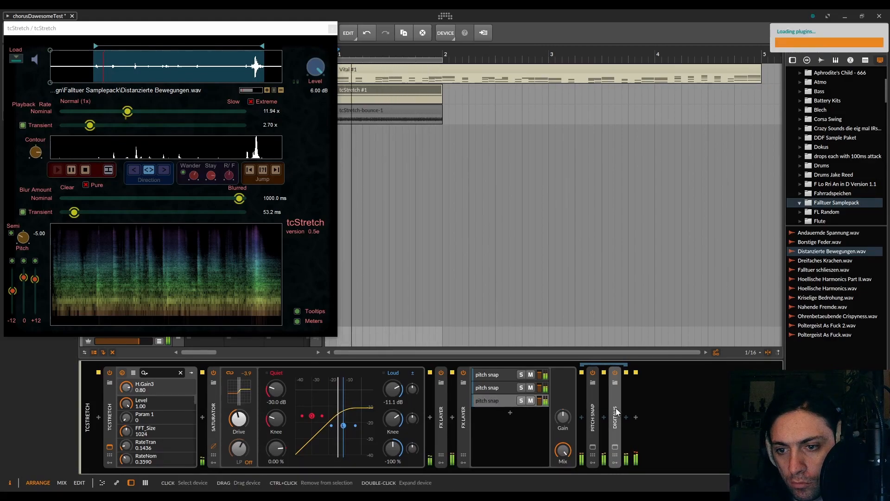
{"action": "left_click", "coordinate": [592, 445]}
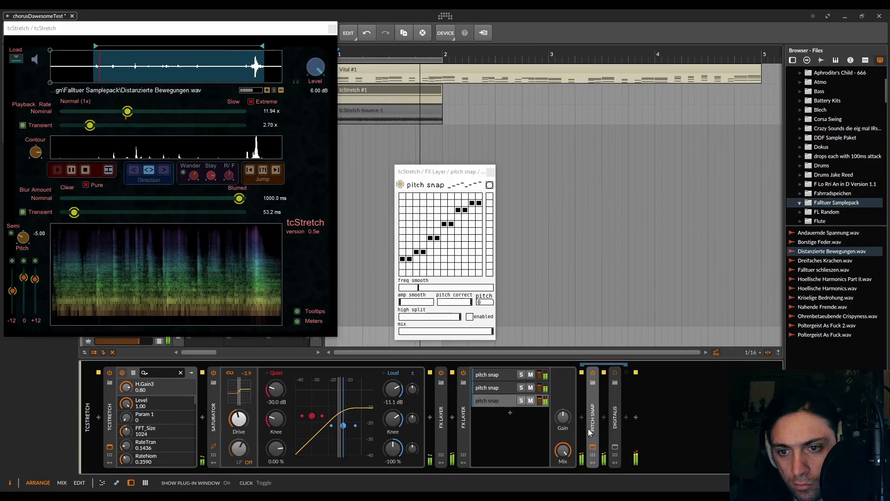
{"action": "left_click_drag", "start_coordinate": [418, 288], "coordinate": [430, 289]}
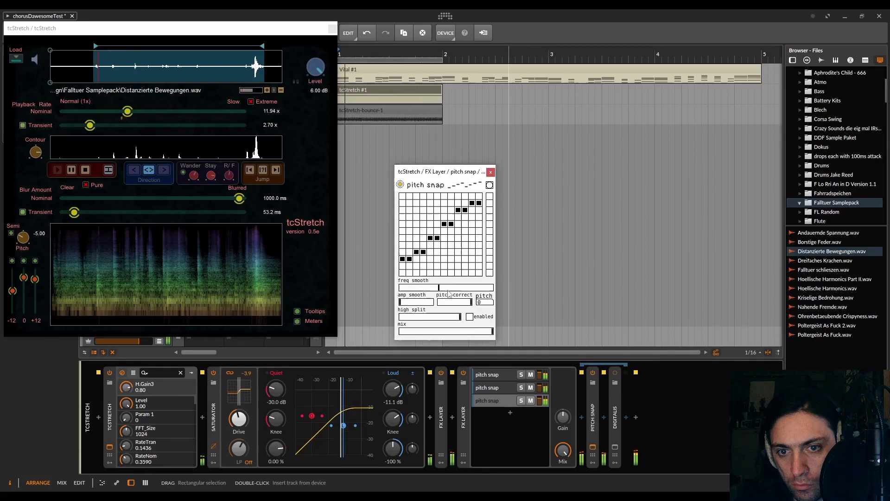
{"action": "left_click", "coordinate": [491, 172]}
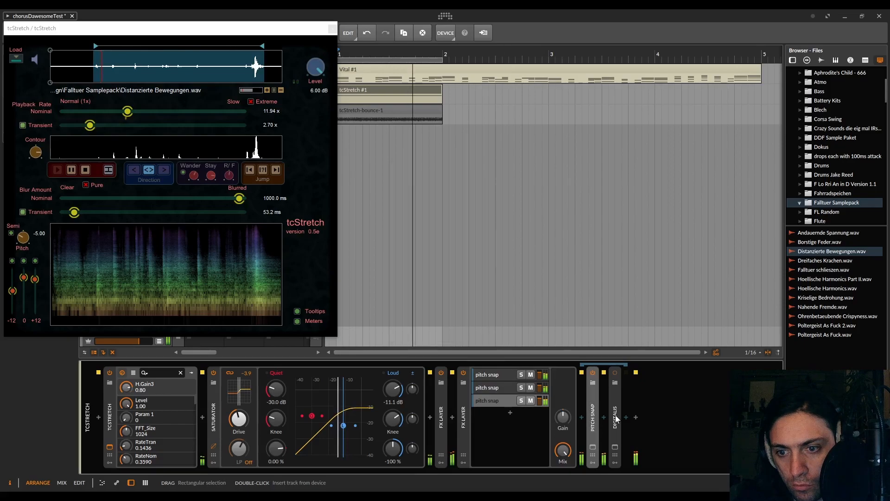
- Replace Digitalis in the third layer with Pro-Q 2 and set up a Low Cut band at about 254 Hz
{"action": "key", "text": "Delete"}
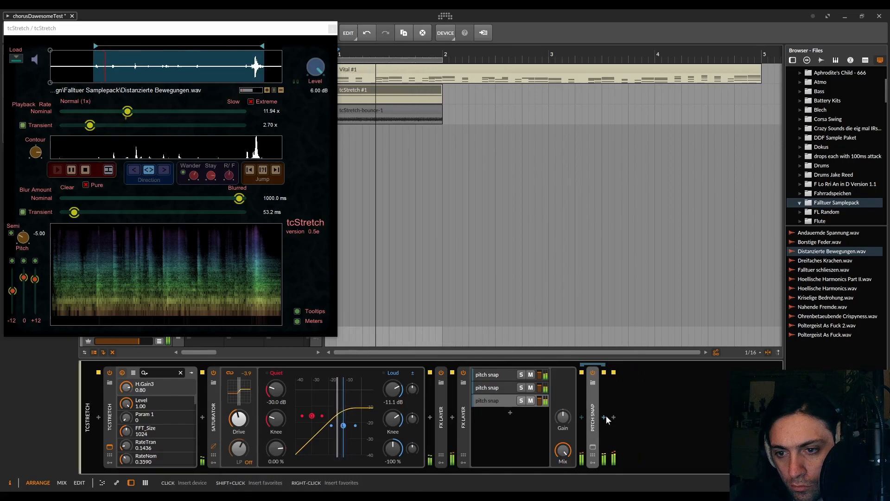
{"action": "left_click", "coordinate": [605, 416]}
{"action": "type", "text": "pro-q"}
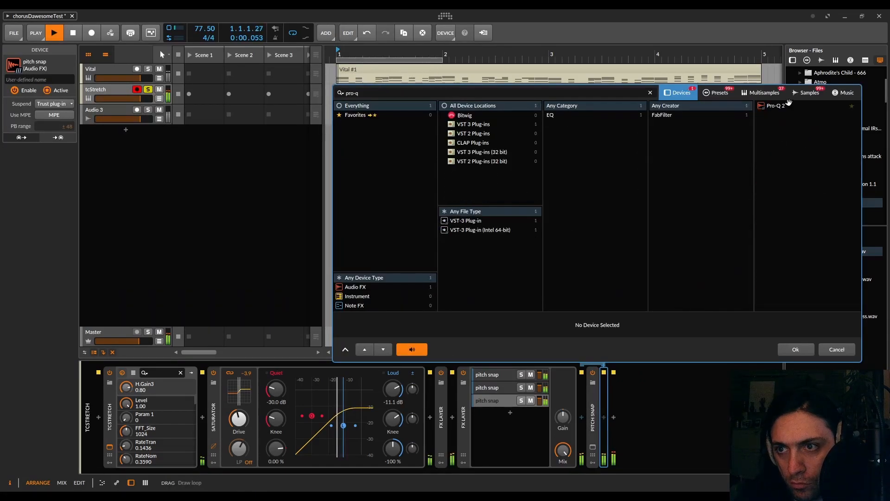
{"action": "double_click", "coordinate": [779, 106]}
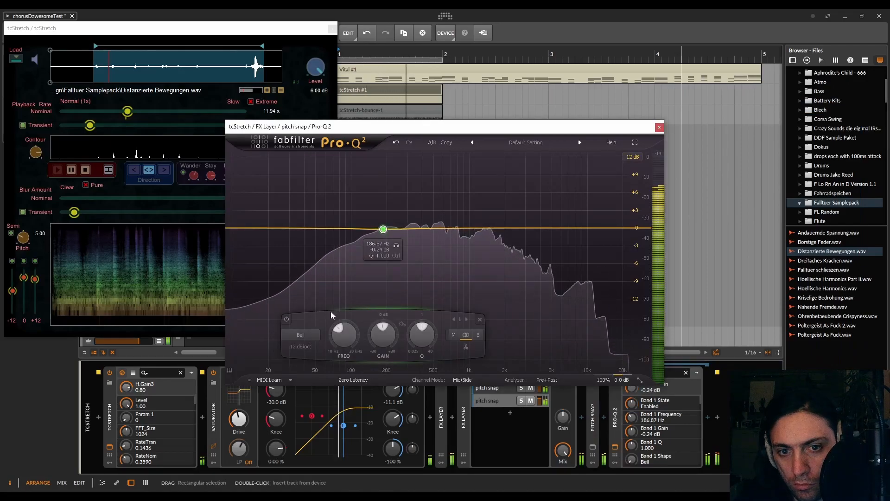
{"action": "left_click", "coordinate": [302, 336]}
{"action": "left_click", "coordinate": [308, 368]}
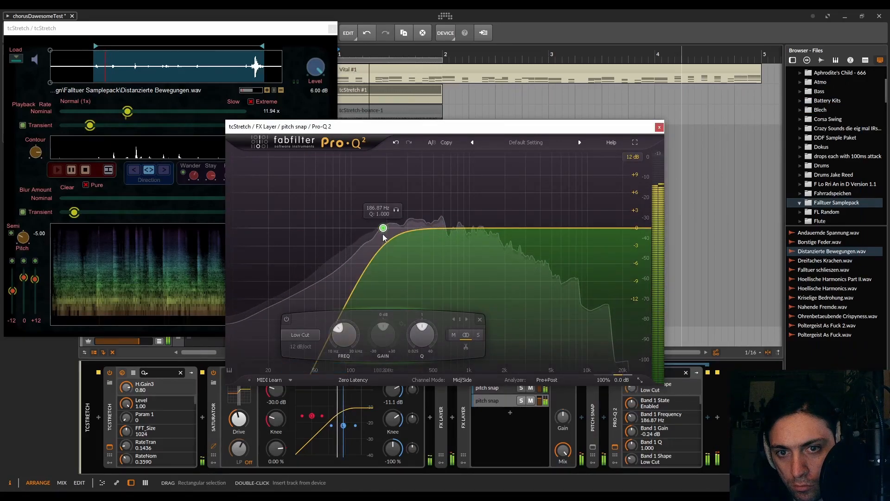
{"action": "left_click_drag", "start_coordinate": [383, 234], "coordinate": [399, 234]}
- Add a 24 dB/oct High Cut at about 15.5 kHz in Pro-Q 2 and raise the Low Cut to about 2030 Hz
{"action": "double_click", "coordinate": [492, 228]}
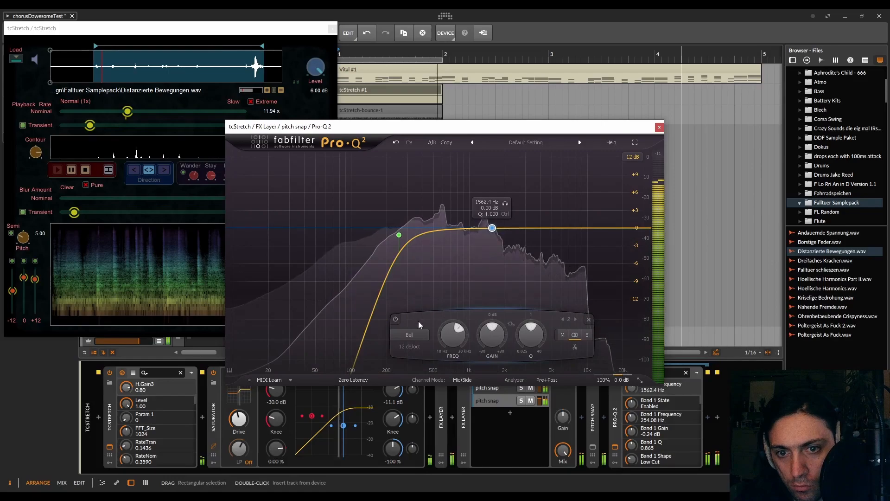
{"action": "left_click", "coordinate": [410, 334]}
{"action": "left_click", "coordinate": [413, 393]}
{"action": "scroll", "coordinate": [492, 228], "scroll_direction": "up", "scroll_amount": 2}
{"action": "left_click_drag", "start_coordinate": [492, 227], "coordinate": [605, 223]}
{"action": "left_click_drag", "start_coordinate": [399, 235], "coordinate": [506, 235]}
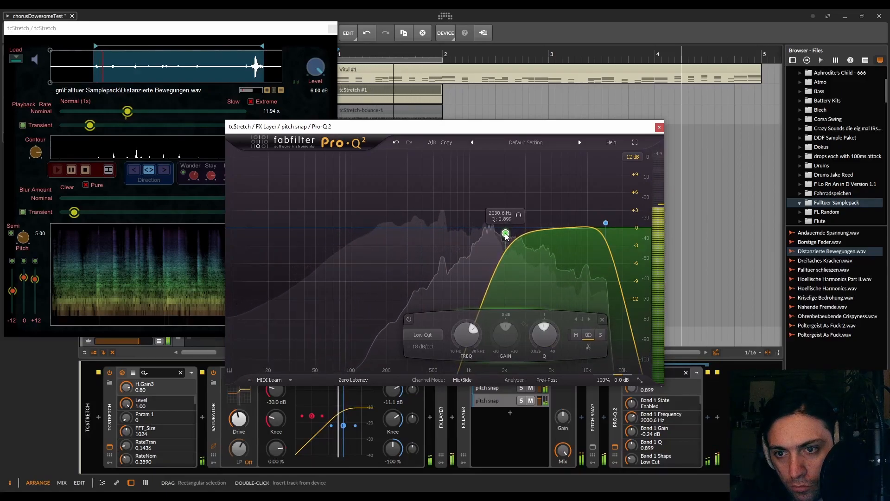
{"action": "mouse_move", "coordinate": [606, 223]}
{"action": "left_mouse_down"}
{"action": "mouse_move", "coordinate": [533, 194]}
{"action": "mouse_move", "coordinate": [565, 209]}
{"action": "mouse_move", "coordinate": [633, 214]}
{"action": "mouse_move", "coordinate": [612, 222]}
{"action": "left_mouse_up"}
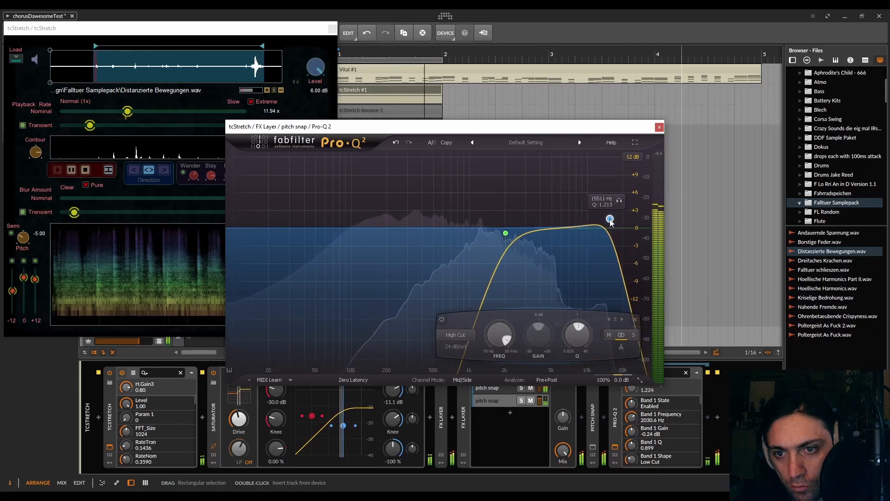
- Set the Low Cut to about 4538 Hz with a 72 dB/oct slope, and the High Cut to about 16082 Hz
{"action": "left_click_drag", "start_coordinate": [506, 233], "coordinate": [544, 238]}
{"action": "scroll", "coordinate": [540, 231], "scroll_direction": "up", "scroll_amount": 5}
{"action": "left_click", "coordinate": [609, 218]}
{"action": "left_click_drag", "start_coordinate": [613, 220], "coordinate": [612, 218]}
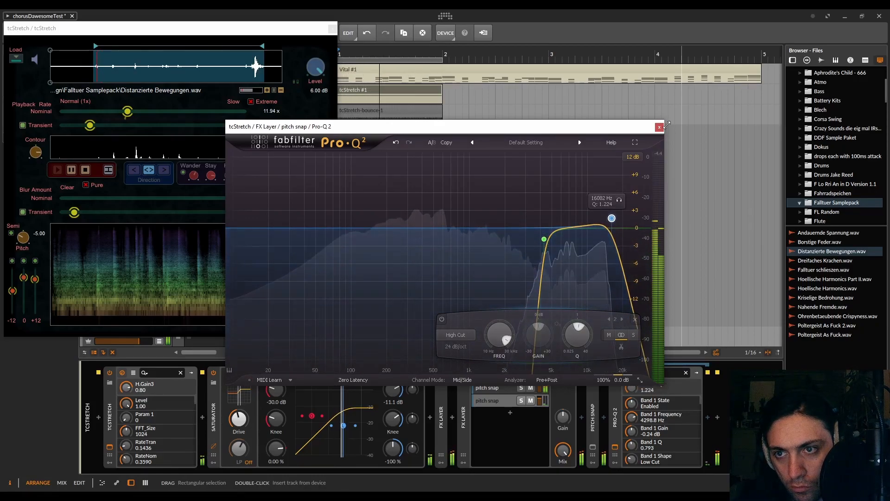
{"action": "left_click_drag", "start_coordinate": [544, 240], "coordinate": [546, 241]}
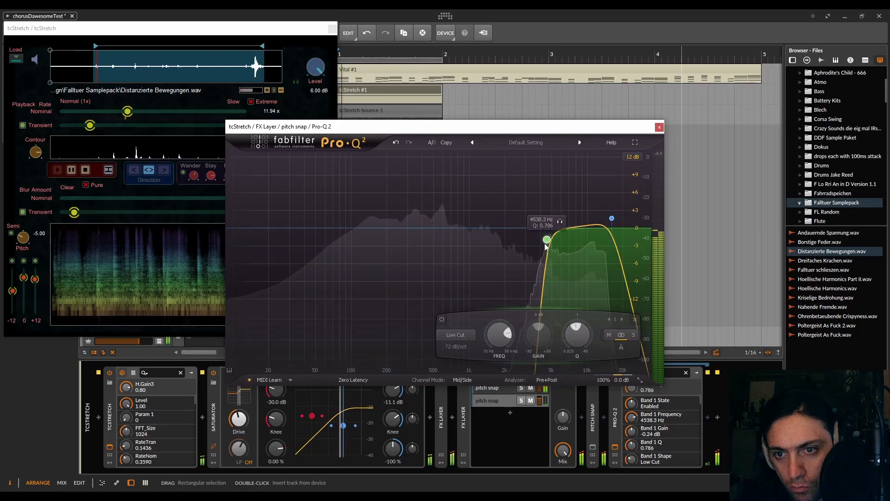
- Close the Pro-Q 2 window and collapse both the Pro-Q 2 device and the second FX Layer
{"action": "left_click", "coordinate": [615, 447]}
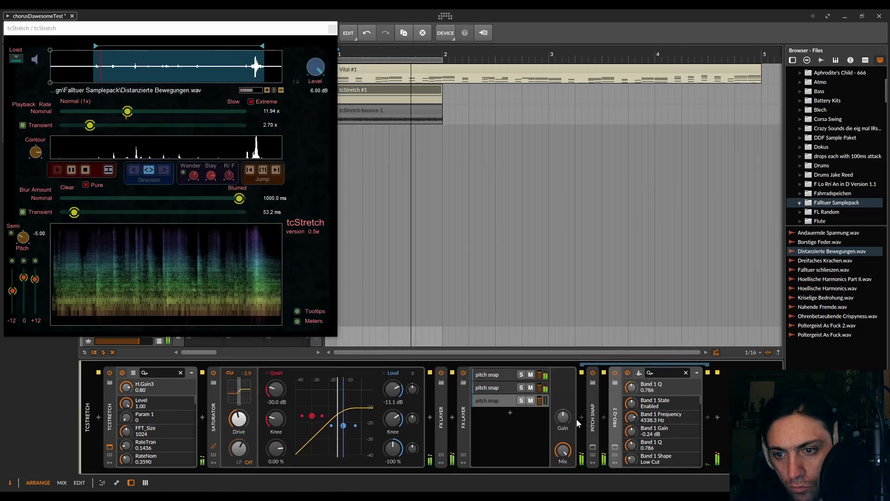
{"action": "left_click", "coordinate": [615, 417]}
{"action": "left_click_drag", "start_coordinate": [562, 449], "coordinate": [562, 421]}
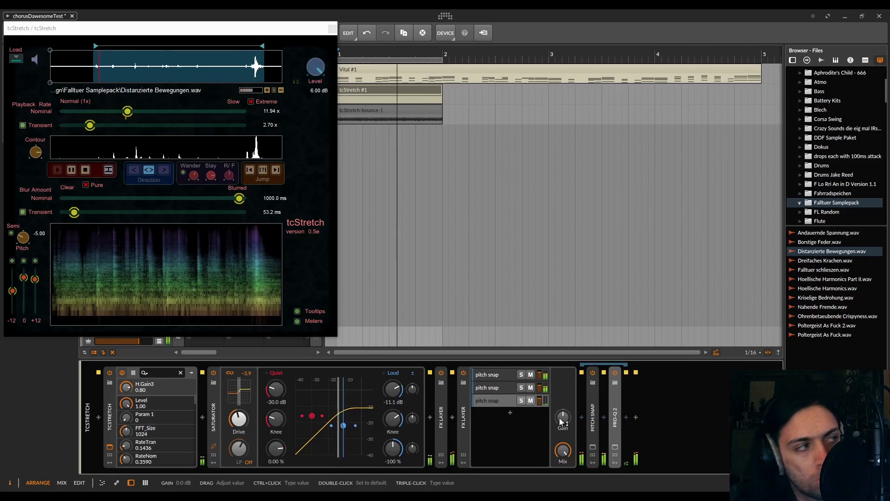
{"action": "double_click", "coordinate": [463, 421]}
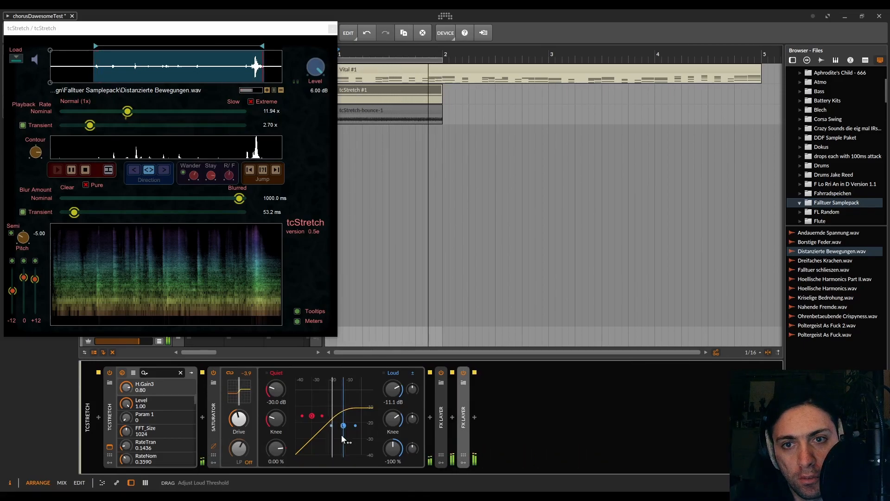
- Insert the Pro-C 2 compressor between the Saturator and the first FX Layer
{"action": "double_click", "coordinate": [212, 426]}
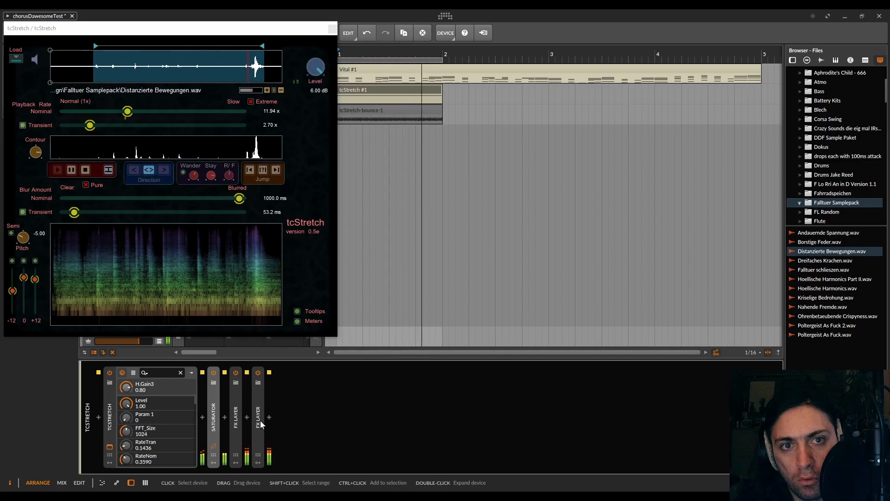
{"action": "double_click", "coordinate": [216, 430]}
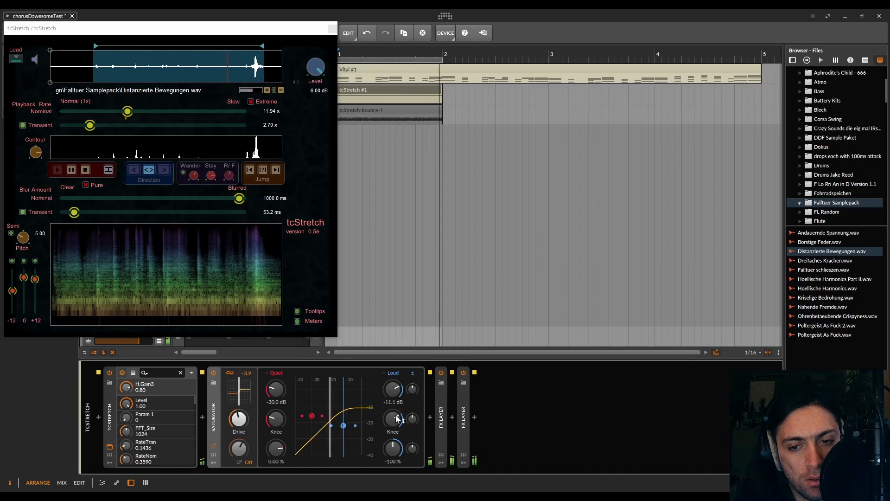
{"action": "left_click", "coordinate": [430, 417]}
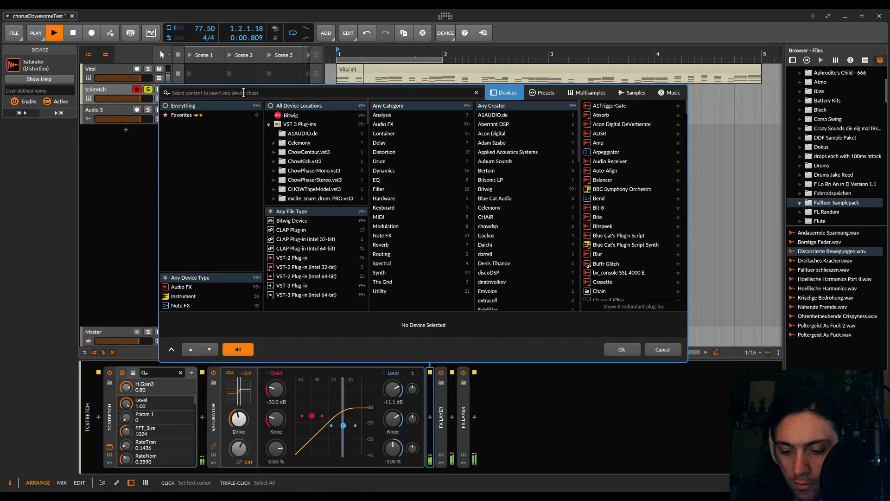
{"action": "type", "text": "pro-c"}
{"action": "left_click", "coordinate": [593, 106]}
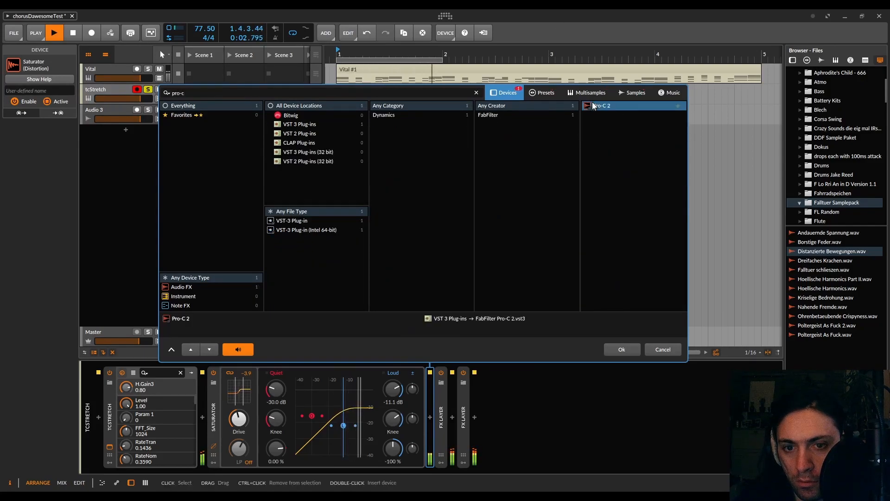
{"action": "double_click", "coordinate": [593, 106]}
- Set Pro-C 2 to threshold -29.91 dB, attack 1.16 ms and ratio 15.09:1, lengthen the release, and expand its level display
{"action": "left_click_drag", "start_coordinate": [330, 233], "coordinate": [335, 265]}
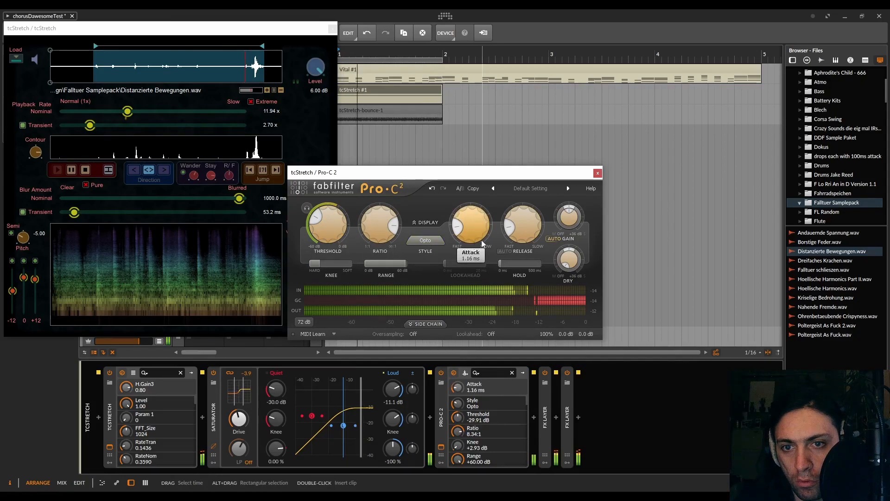
{"action": "left_click_drag", "start_coordinate": [523, 226], "coordinate": [532, 205]}
{"action": "left_click_drag", "start_coordinate": [376, 222], "coordinate": [373, 214]}
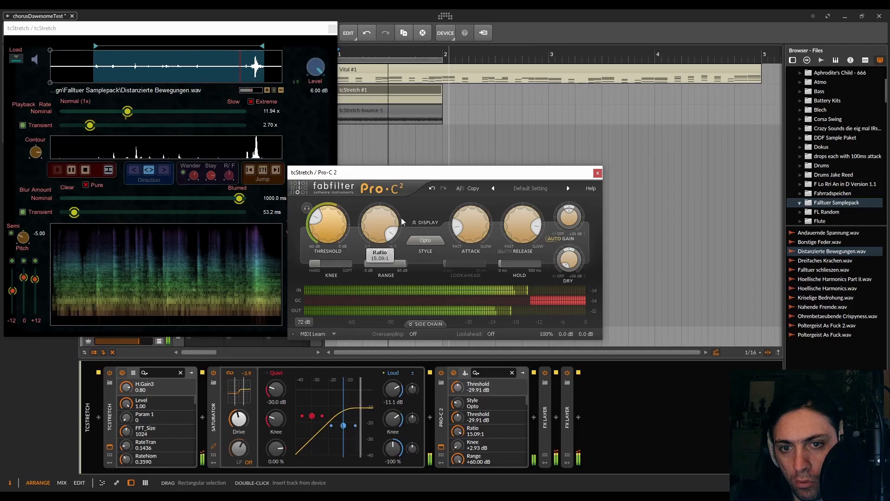
{"action": "left_click", "coordinate": [411, 223]}
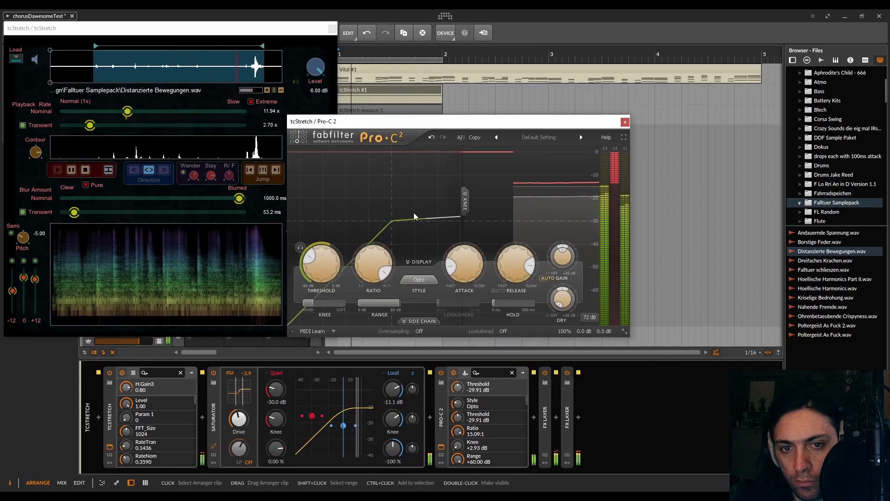
- Turn off Pro-C 2's auto gain, set the threshold to -20.65 dB and attack to 0.49 ms, and lengthen the release further
{"action": "left_click", "coordinate": [547, 279]}
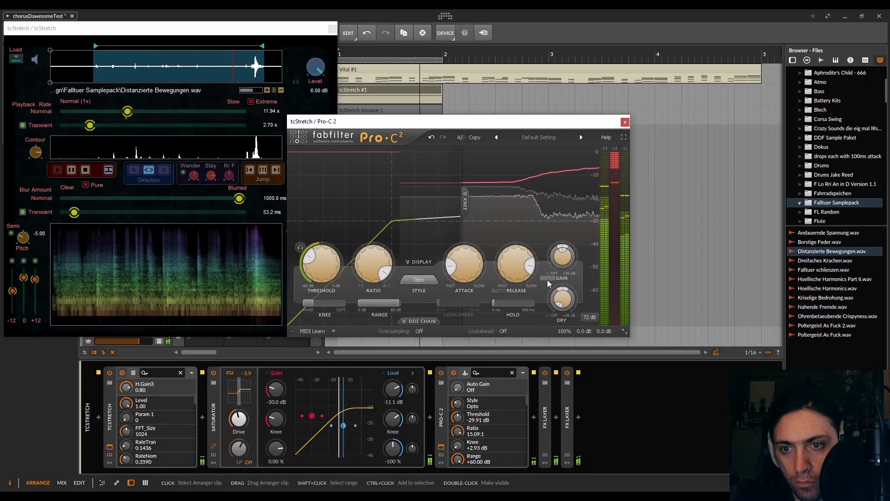
{"action": "left_click_drag", "start_coordinate": [327, 263], "coordinate": [334, 247]}
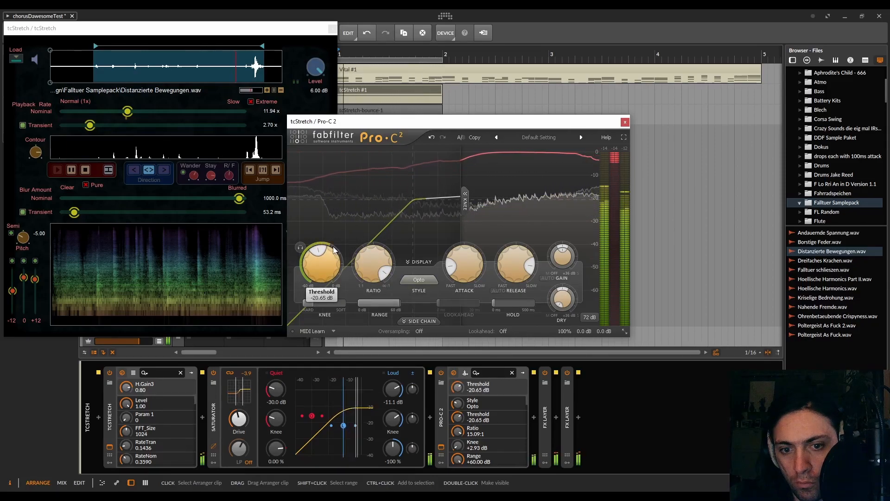
{"action": "left_click_drag", "start_coordinate": [515, 269], "coordinate": [520, 229]}
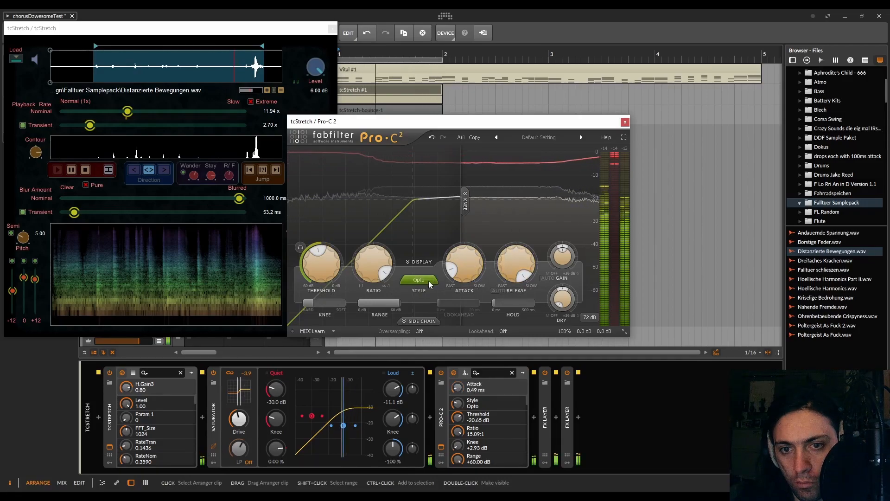
{"action": "mouse_move", "coordinate": [371, 261]}
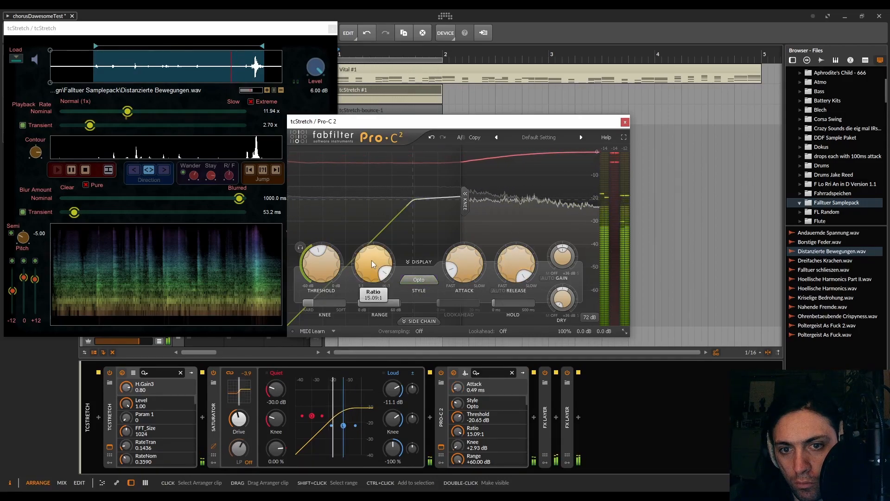
- Set Pro-C 2's ratio to 14.60:1 and collapse its device in the chain
{"action": "scroll", "coordinate": [371, 263], "scroll_direction": "down", "scroll_amount": 1}
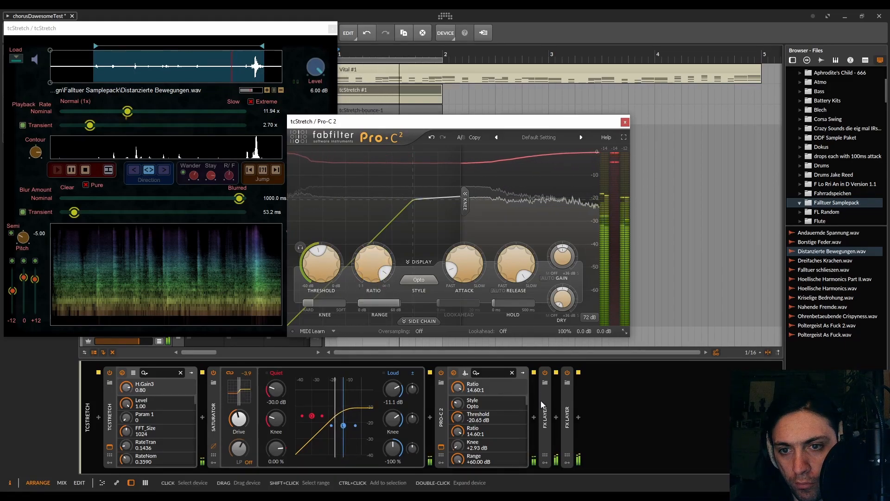
{"action": "double_click", "coordinate": [440, 421]}
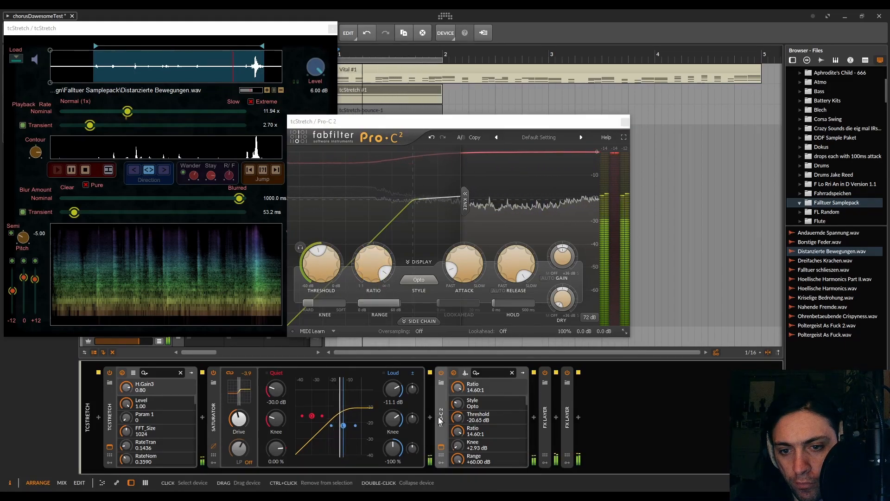
- Duplicate the Pro-C 2 device and delete the copy
{"action": "key", "text": "ctrl+d"}
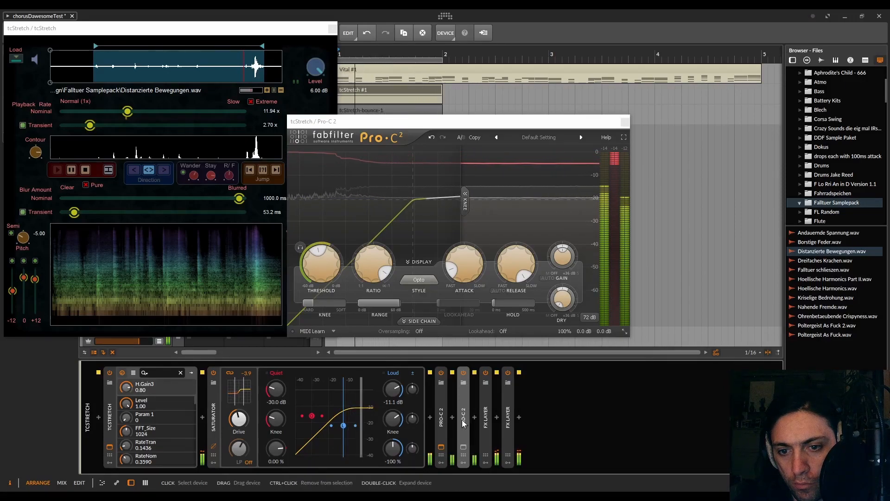
{"action": "key", "text": "Delete"}
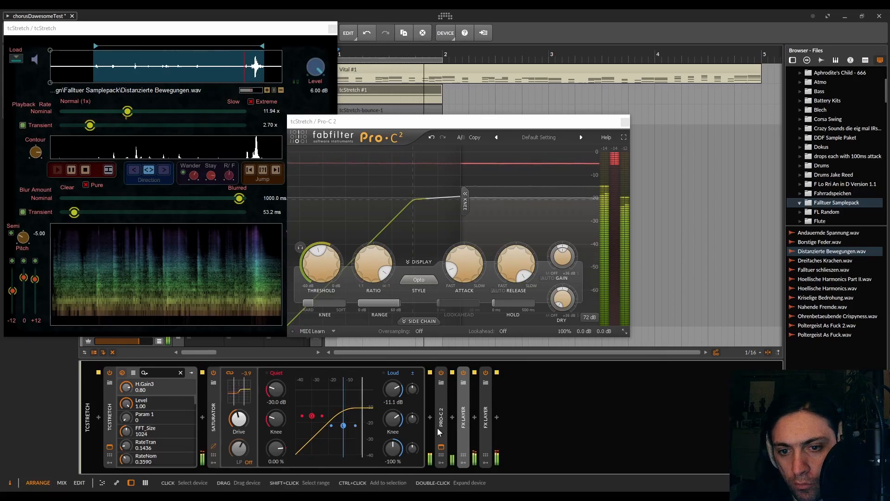
- Set Pro-C 2's threshold to -24.90 dB and close its plugin window
{"action": "left_click_drag", "start_coordinate": [327, 260], "coordinate": [327, 274]}
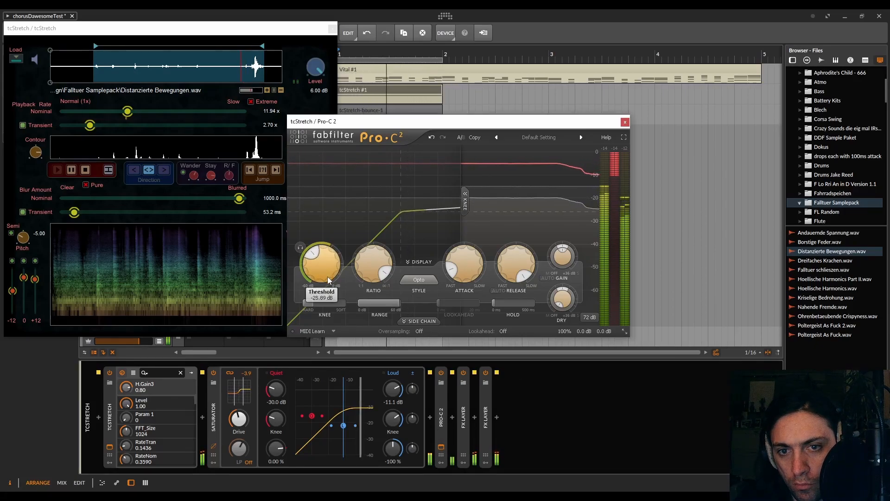
{"action": "left_click_drag", "start_coordinate": [327, 271], "coordinate": [326, 274]}
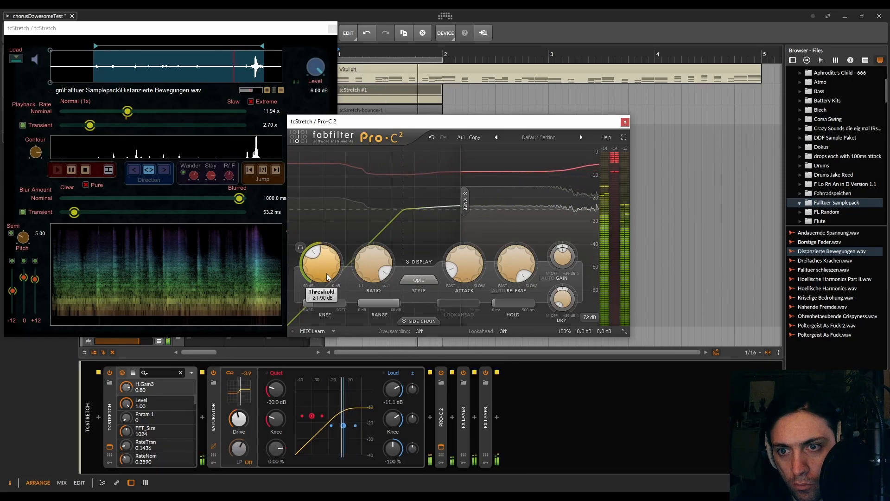
{"action": "left_click", "coordinate": [625, 122]}
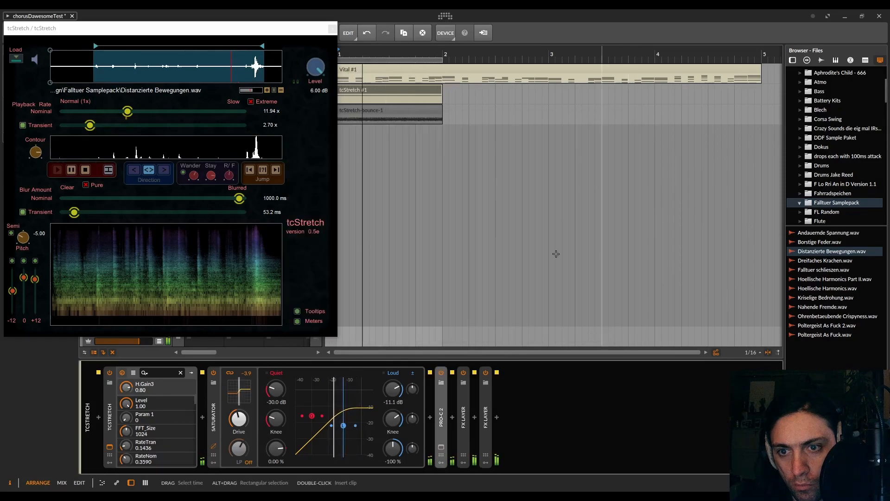
- Expand both FX Layer devices to show their layers and move the tcStretch window off the track headers
{"action": "left_click", "coordinate": [487, 420]}
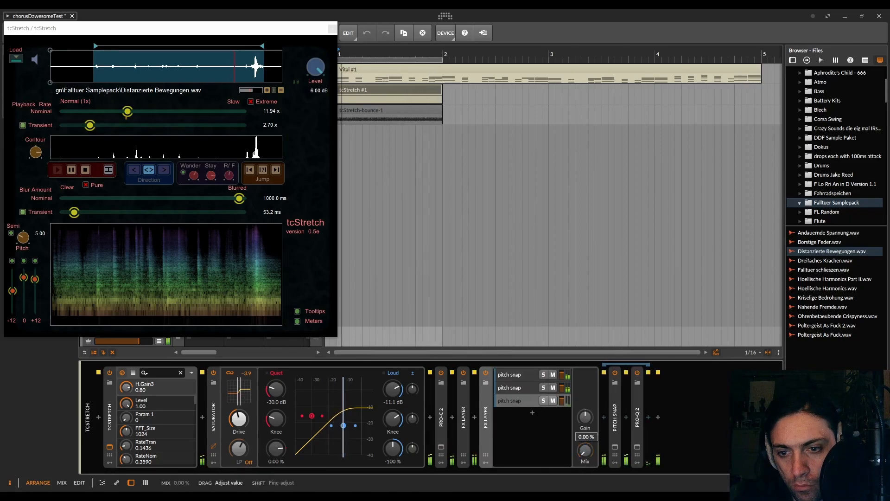
{"action": "left_click", "coordinate": [467, 426]}
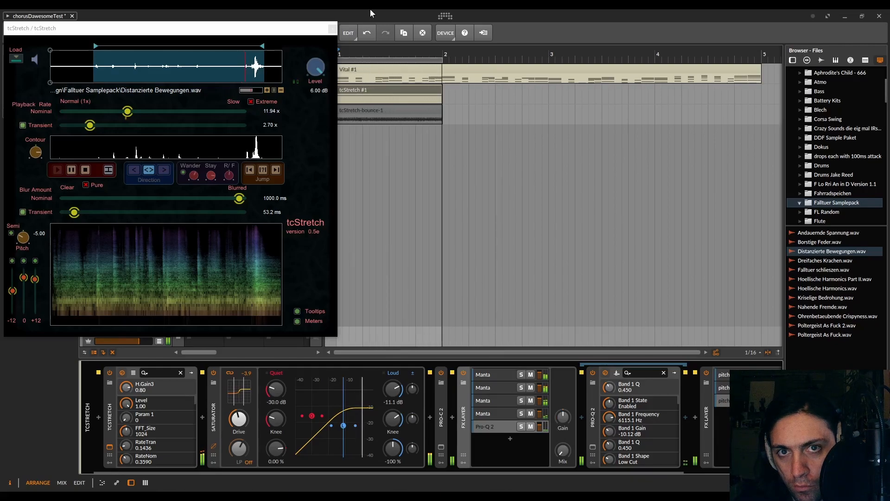
{"action": "left_click_drag", "start_coordinate": [278, 34], "coordinate": [278, 185]}
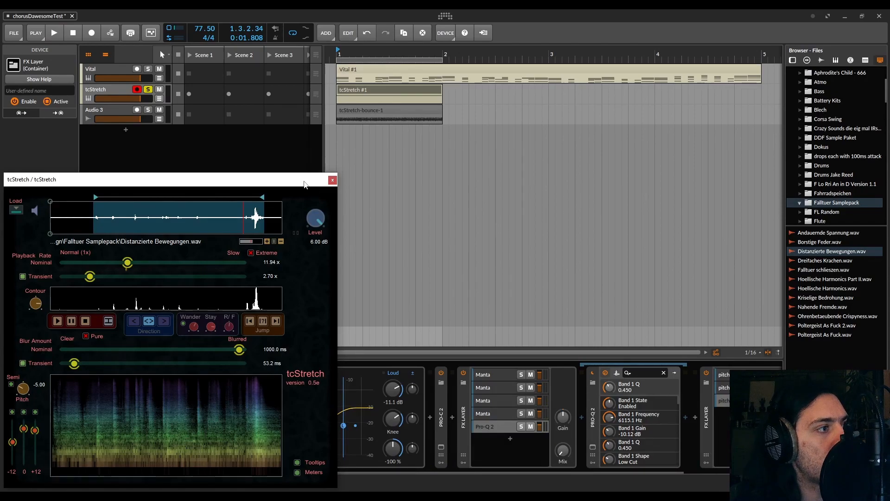
- Review the tcStretch clip, Pro-C 2, the first FX Layer's Manta and Pro-Q 2 layers and the pitch snap layers, moving the tcStretch window off the device chain
{"action": "left_click", "coordinate": [389, 92]}
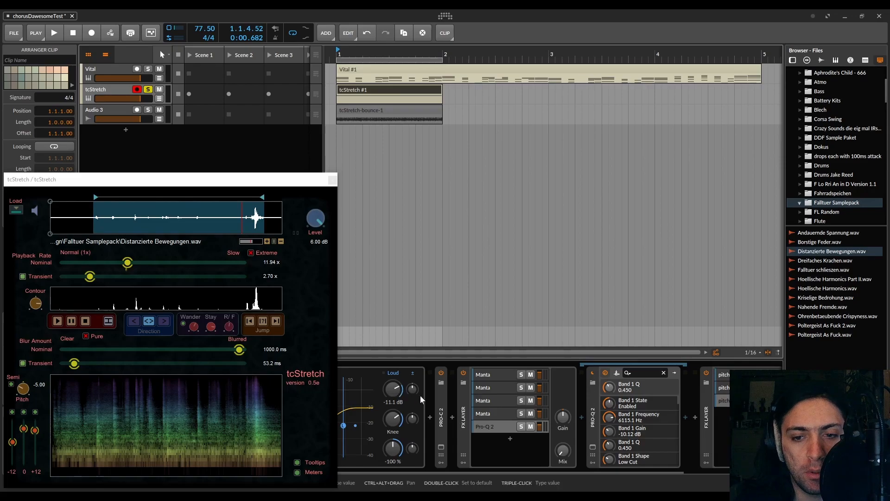
{"action": "left_click", "coordinate": [441, 416]}
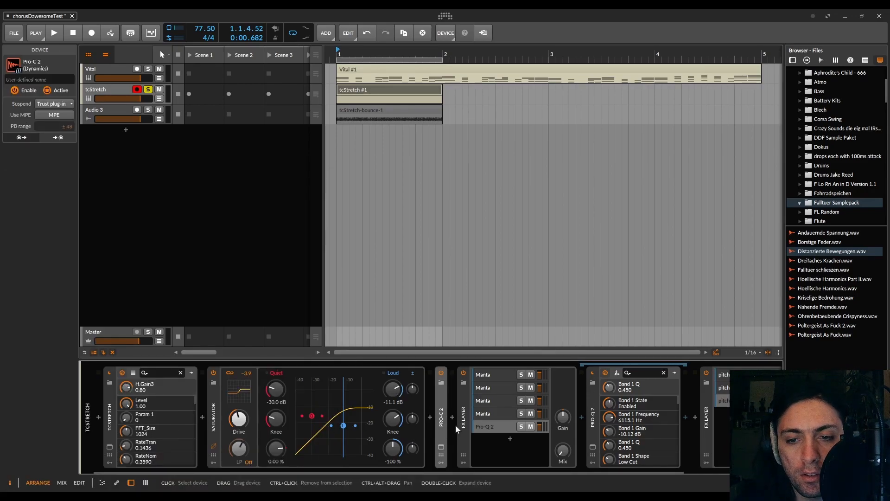
{"action": "left_click", "coordinate": [495, 414]}
{"action": "left_click", "coordinate": [494, 426]}
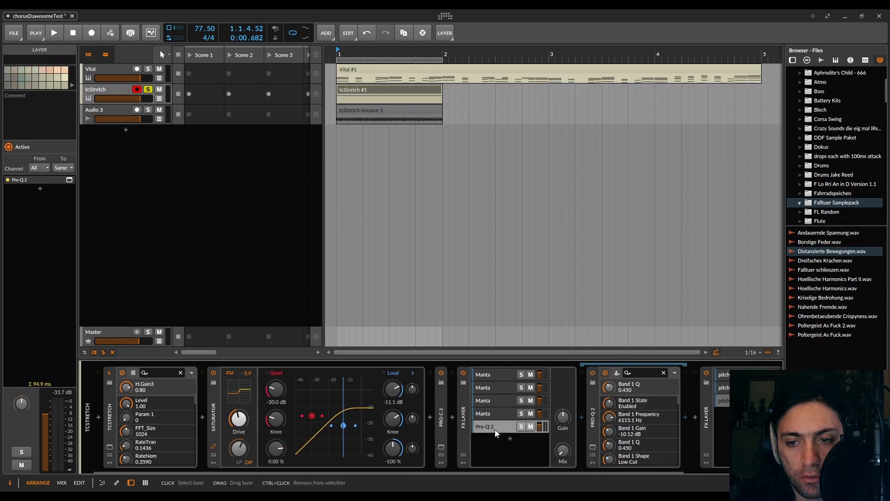
{"action": "left_click", "coordinate": [626, 389]}
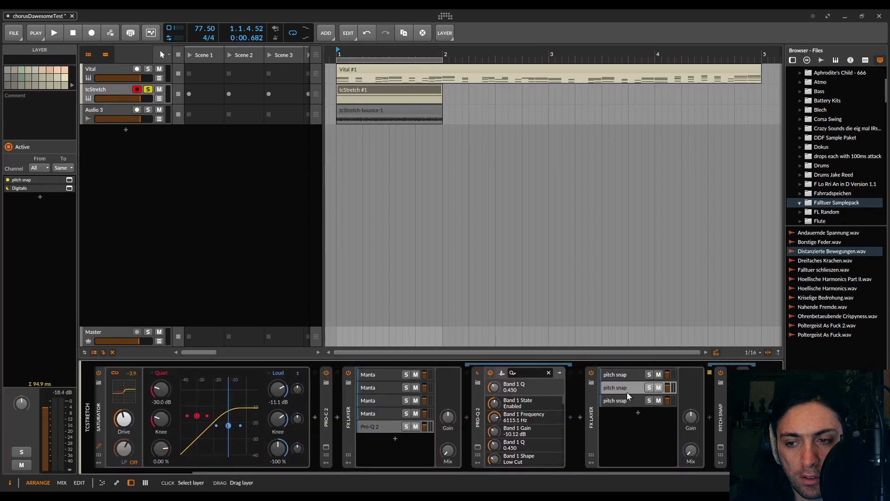
{"action": "left_click", "coordinate": [627, 379]}
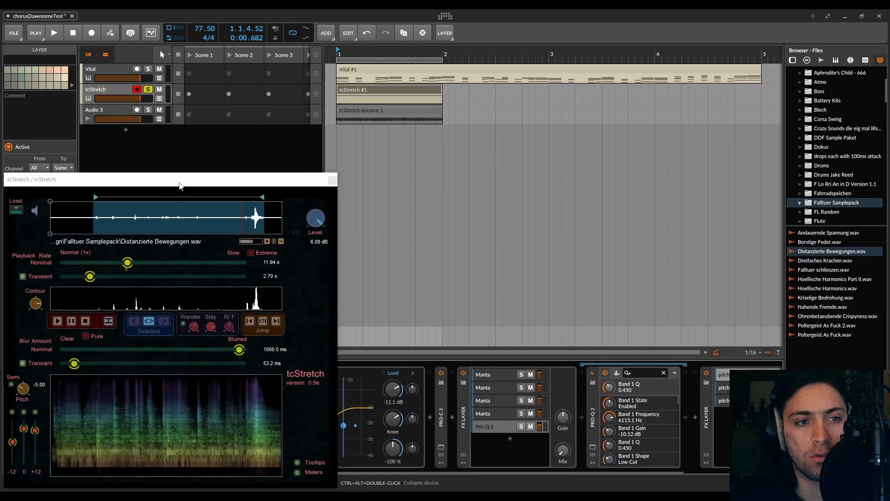
{"action": "left_click_drag", "start_coordinate": [184, 181], "coordinate": [372, 51]}
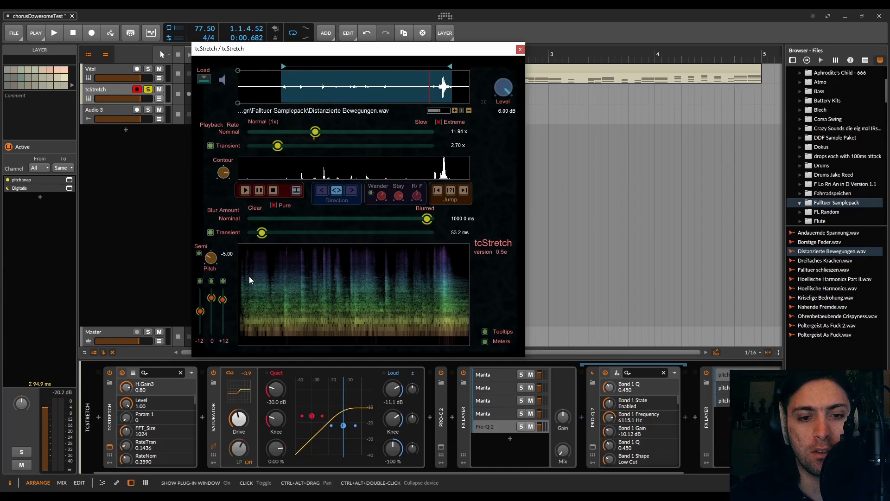
- Try inserting the DTBlkFxS effect between tcStretch and the Saturator, and remove it again
{"action": "left_click", "coordinate": [202, 419]}
{"action": "type", "text": "dt"}
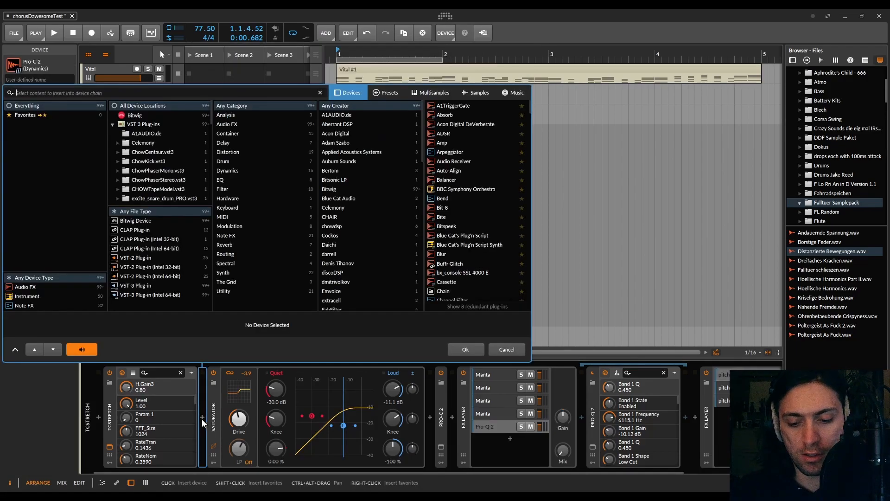
{"action": "key", "text": "Return"}
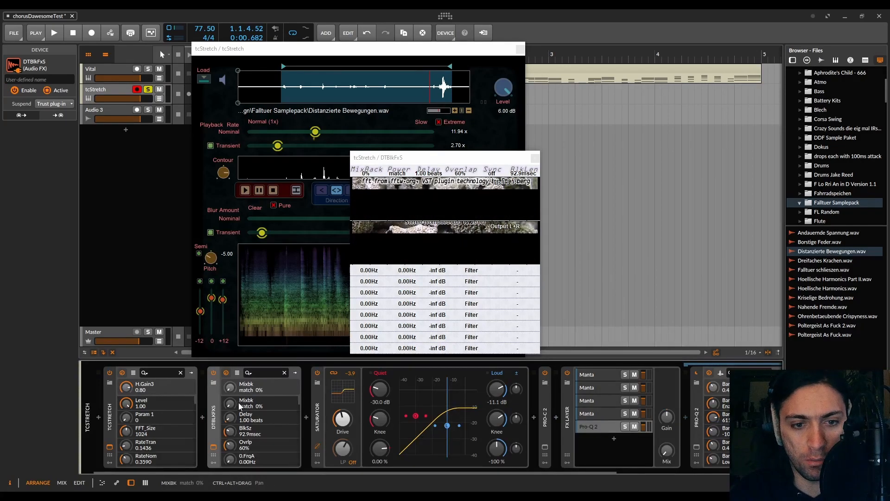
{"action": "key", "text": "Delete"}
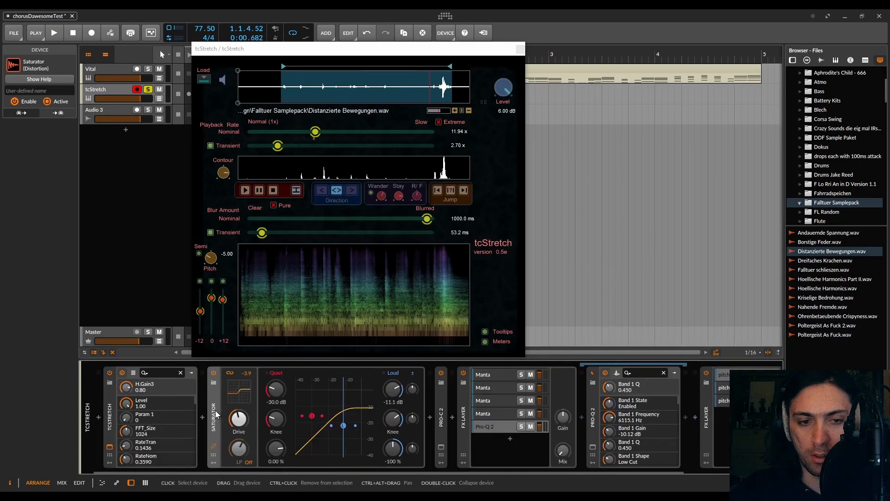